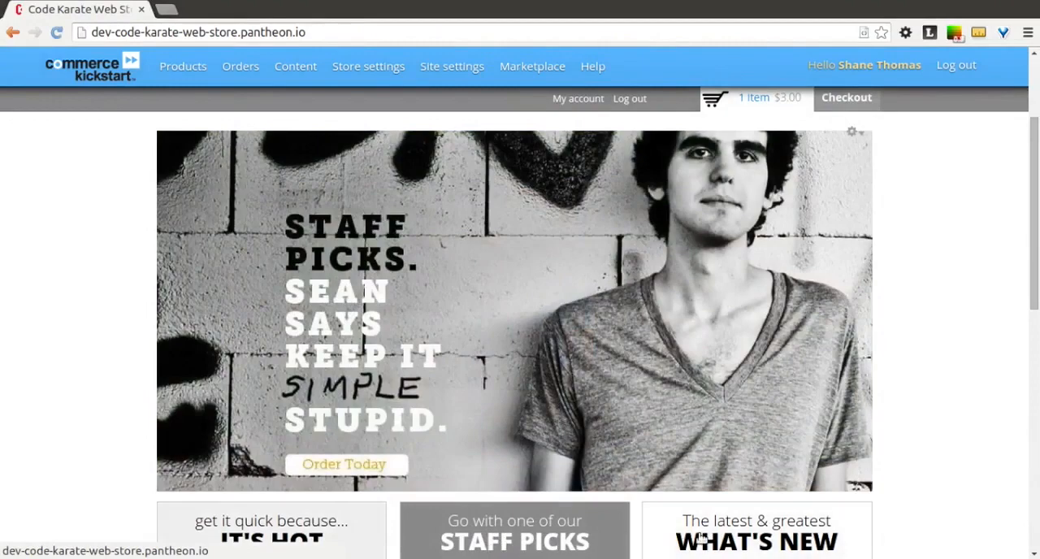
Step: Cycle through the What's New, It's Hot and Staff Picks slides in the home page slideshow
click(732, 530)
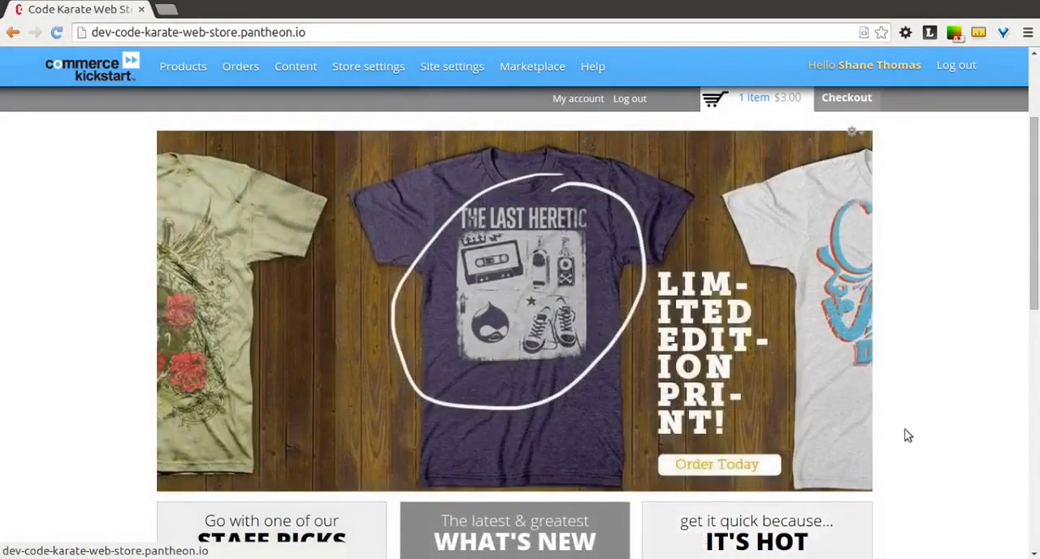
scroll(930, 425, down, 2)
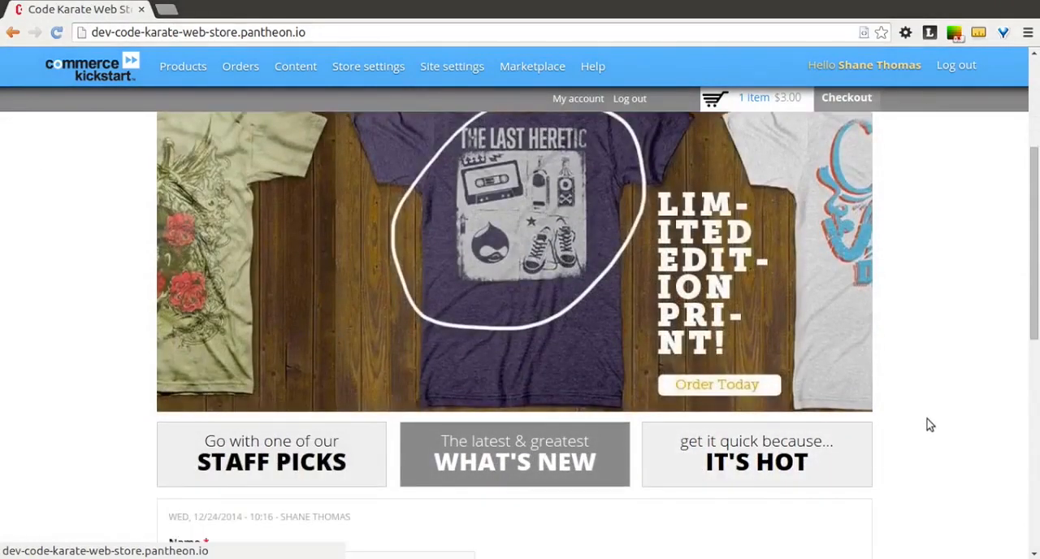
click(806, 443)
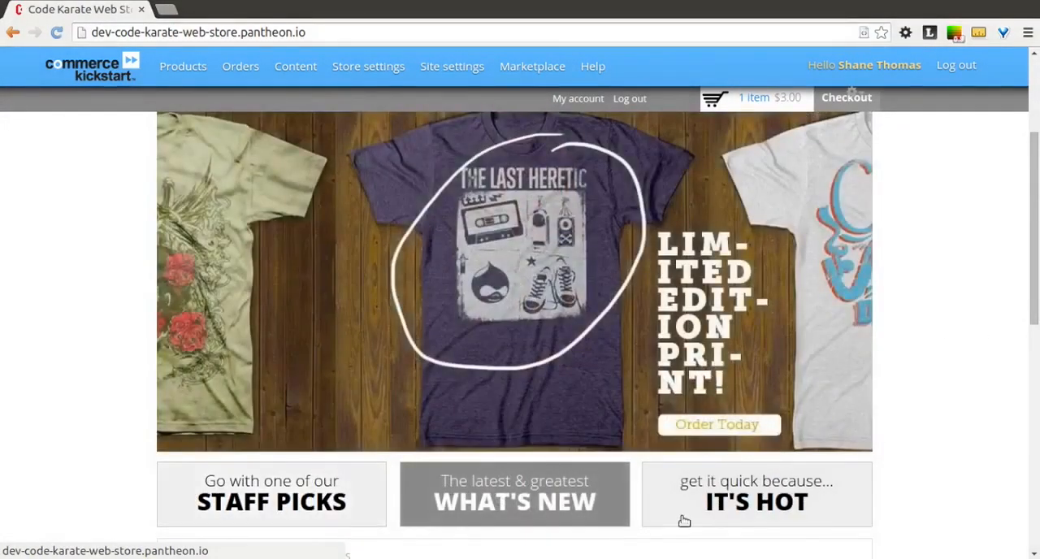
click(701, 506)
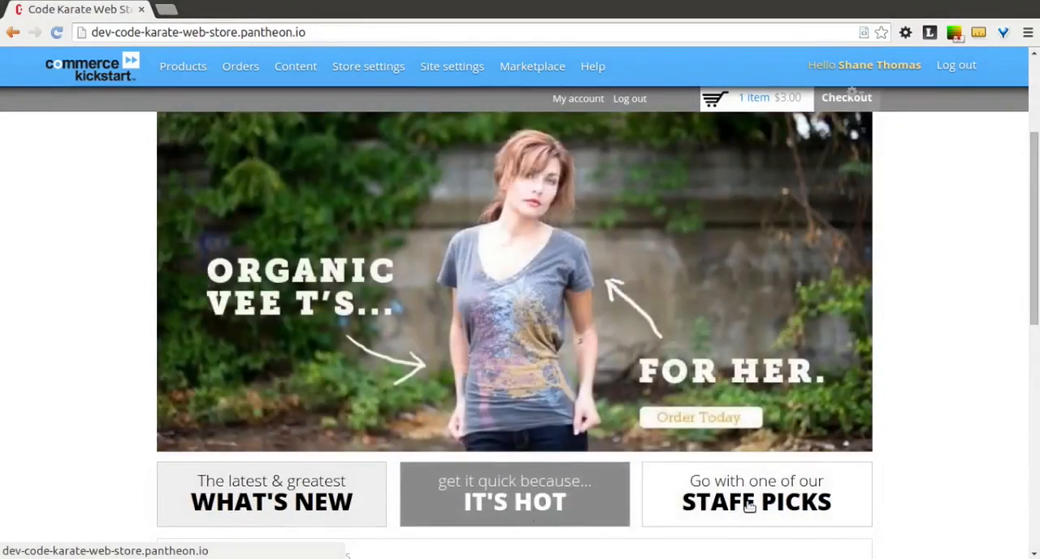
click(748, 505)
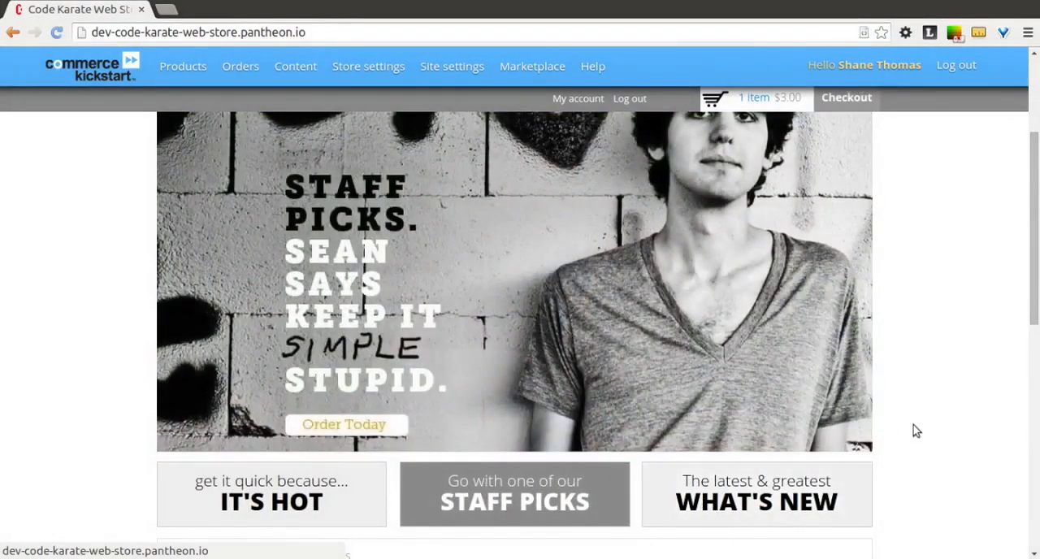
Step: Open the site's content management list and filter it to the Slideshow content type
scroll(916, 431, up, 3)
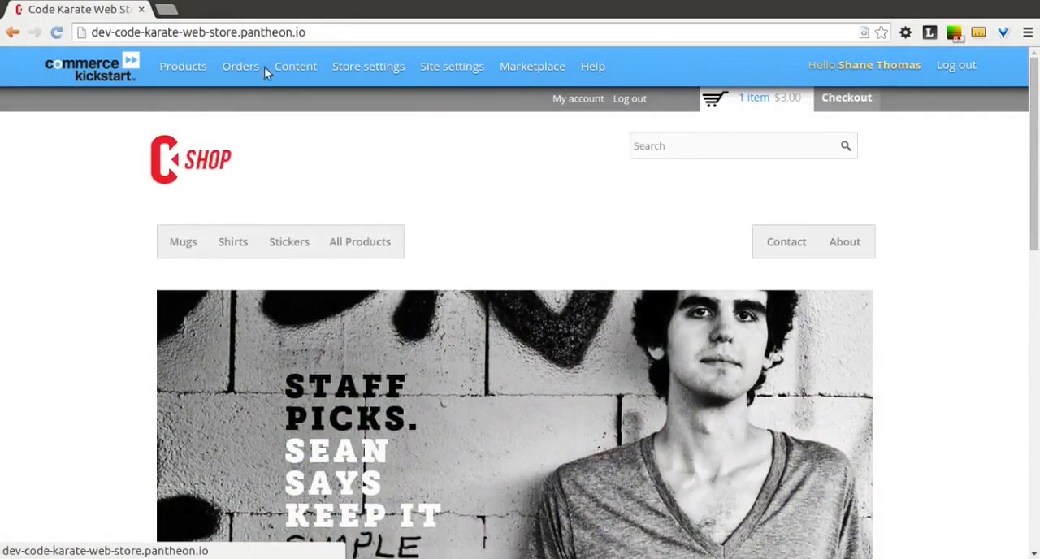
mouse_move(292, 70)
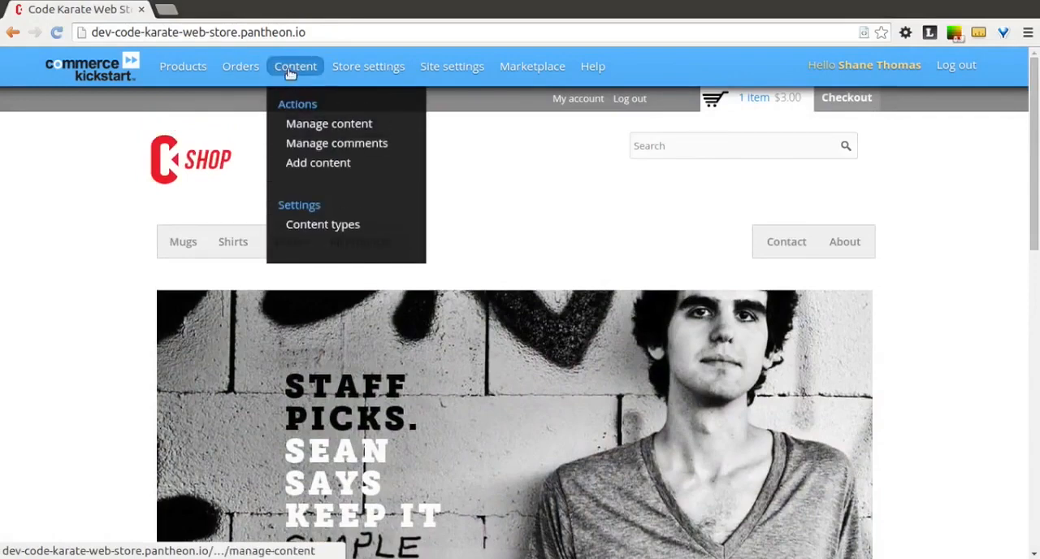
click(315, 126)
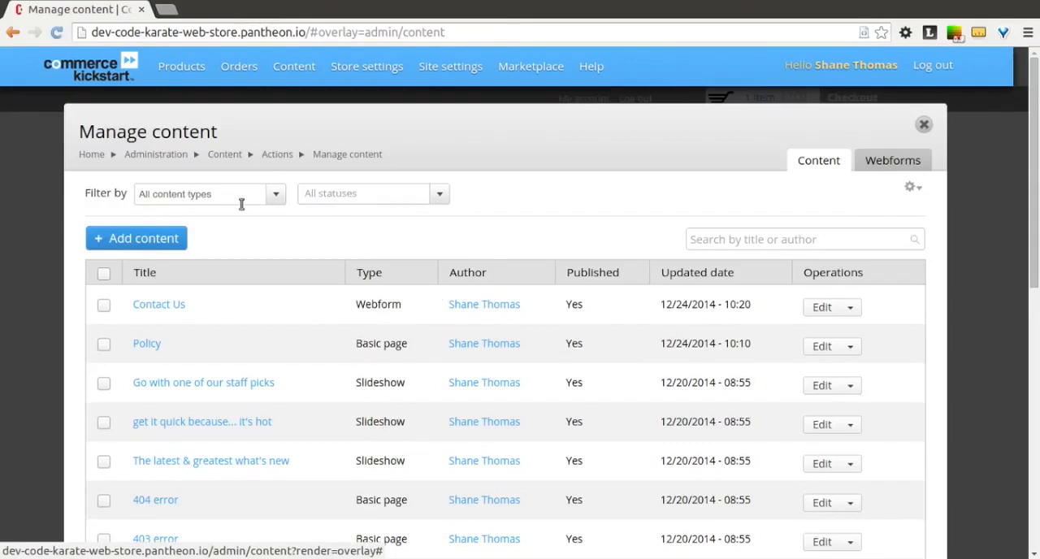
click(274, 199)
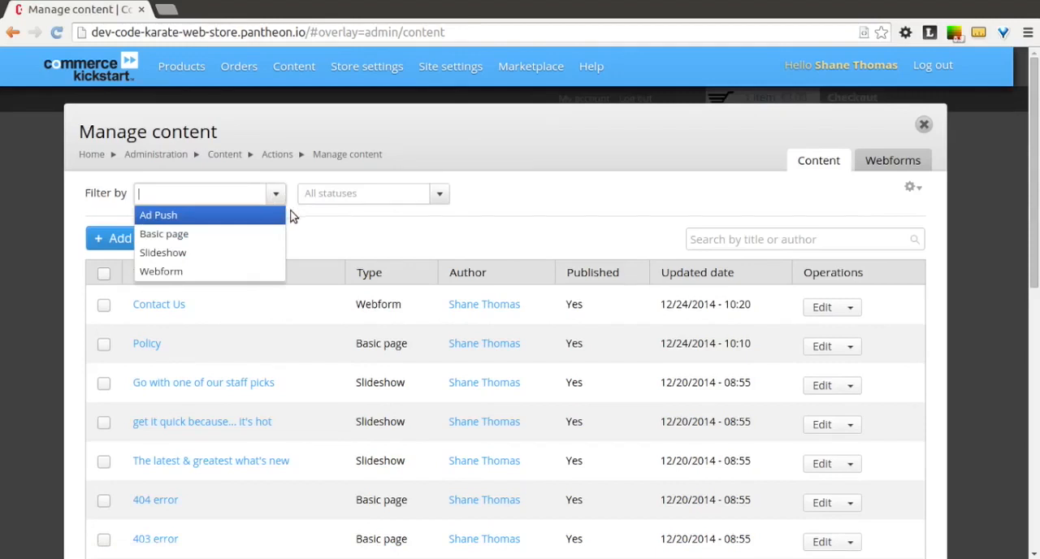
click(255, 255)
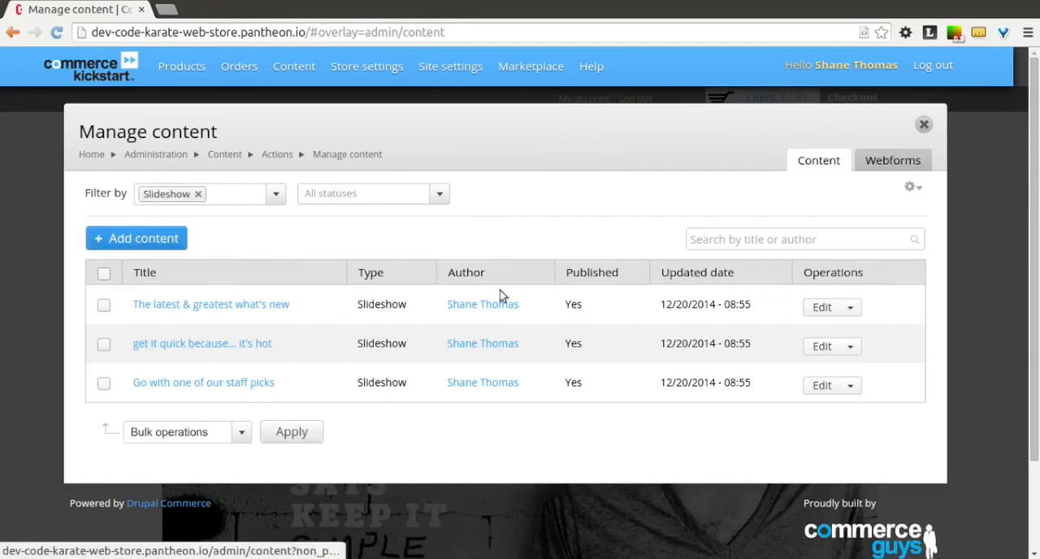
Step: Open the slide "The latest & greatest what's new" for editing and change its title to "Staff Picks"
click(824, 312)
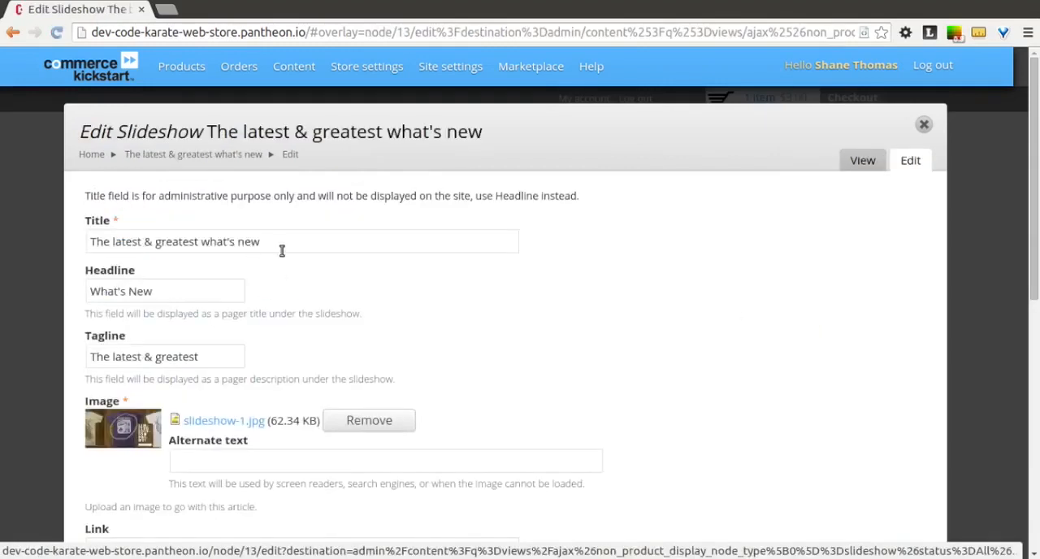
click(282, 248)
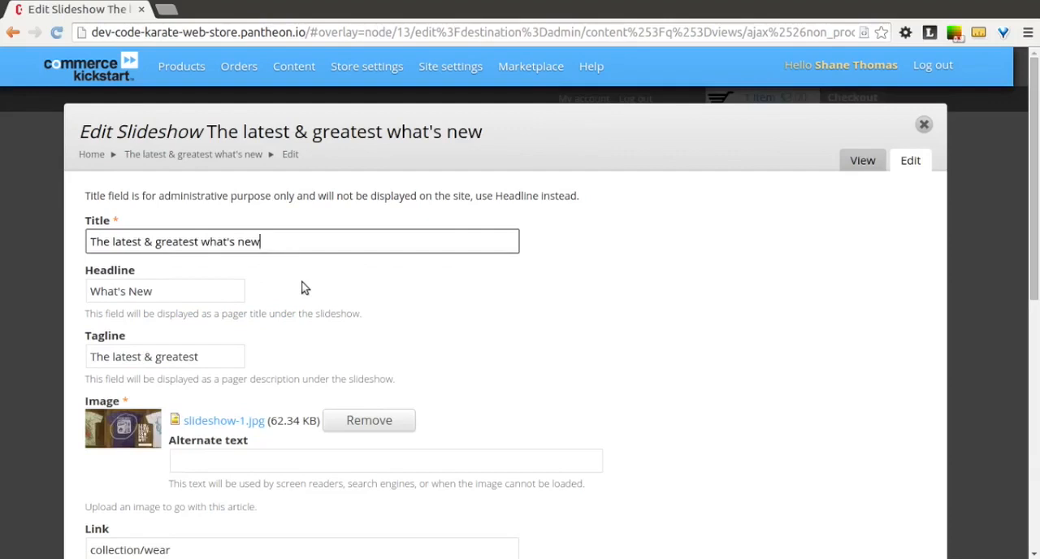
key(ctrl+a)
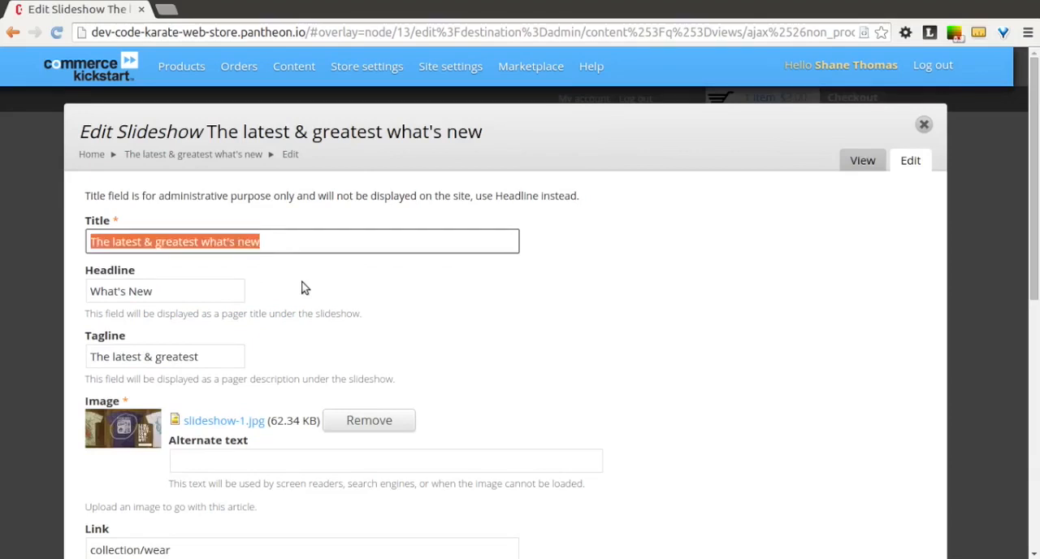
text(S)
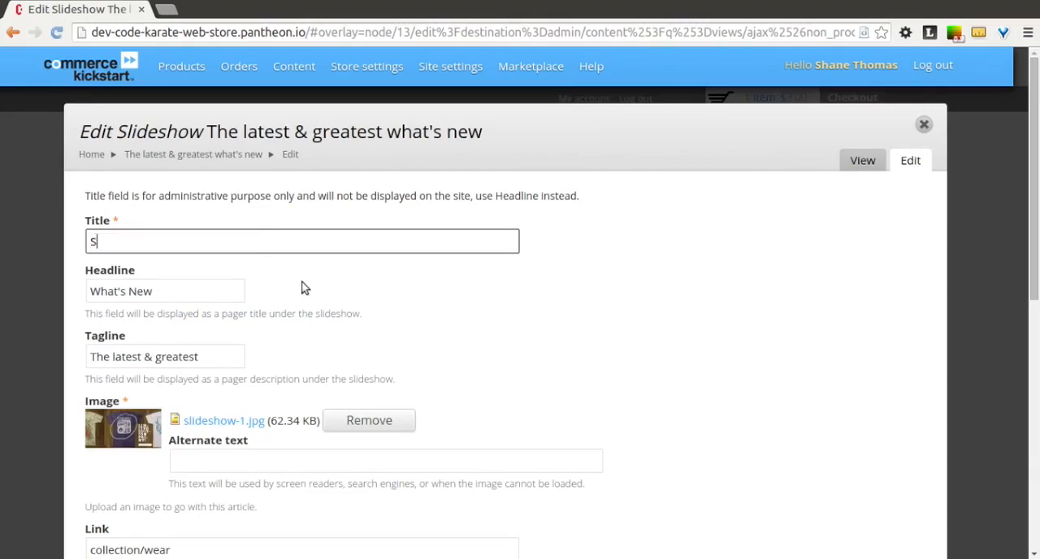
text(taff Pickst)
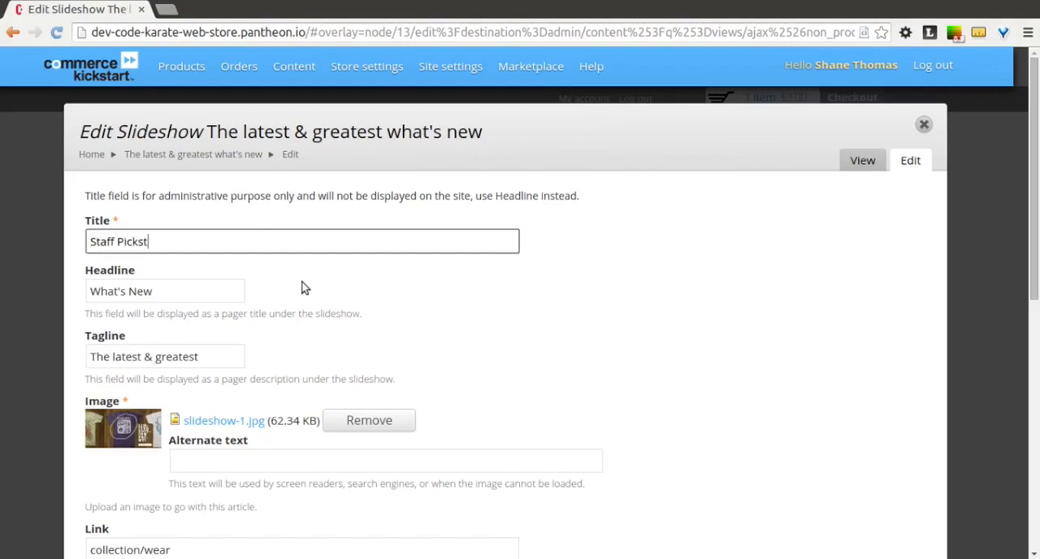
Step: Set the slide's headline to "Sticker Time" and its tagline to "Buy, Stick, Repeat"
click(201, 296)
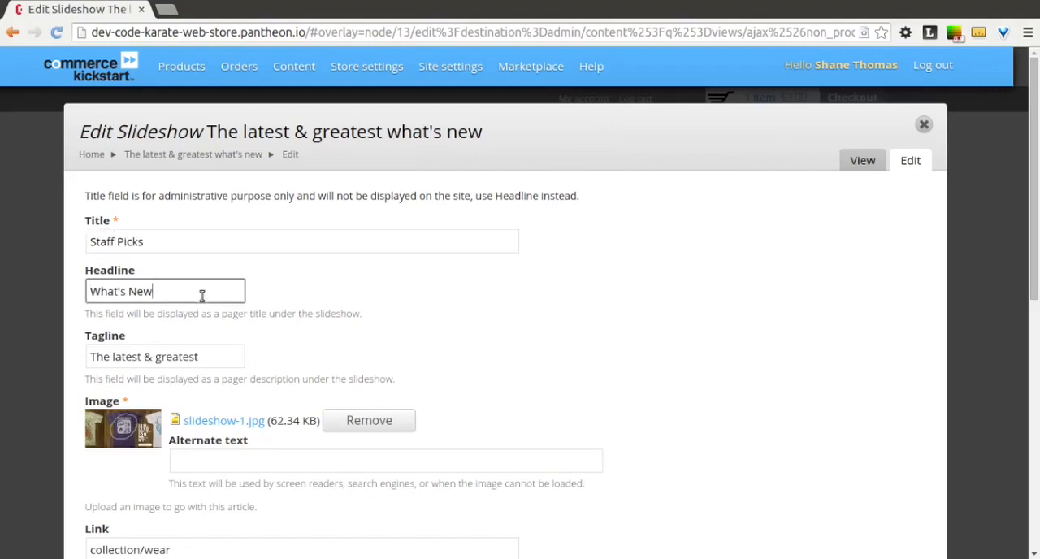
key(ctrl+a)
text(Sticker Time)
key(Tab)
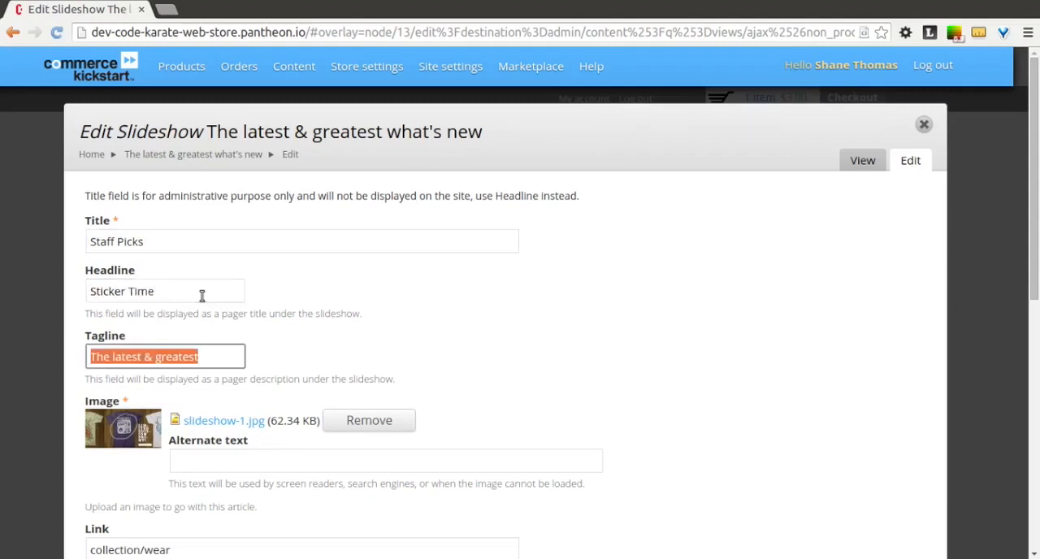
text(Buy)
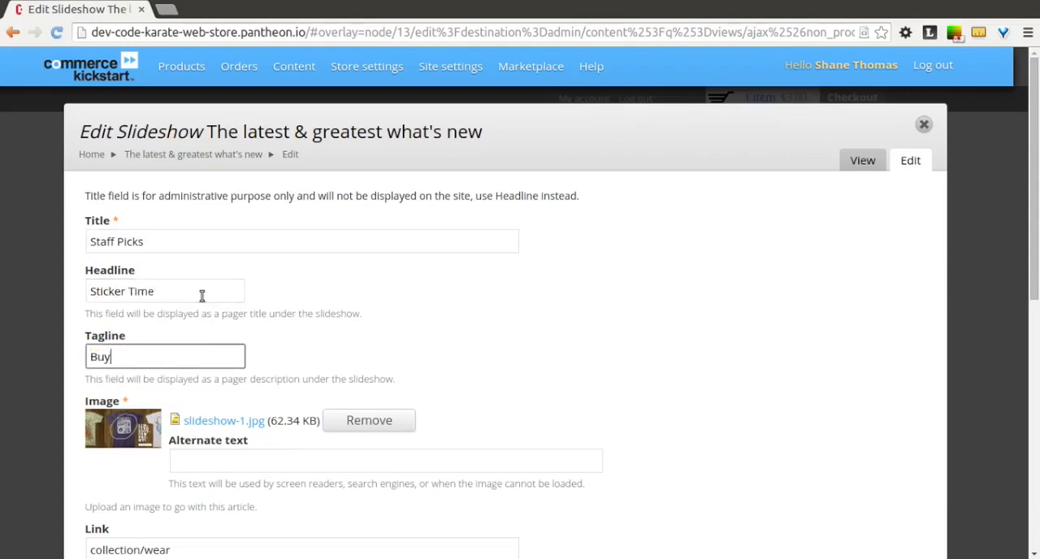
text(, Stick, Repeat)
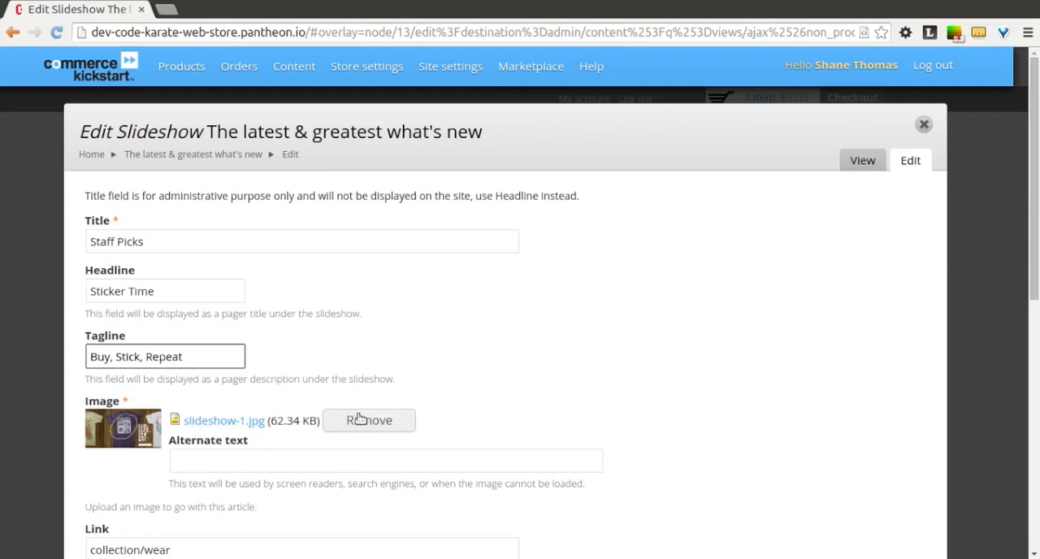
Step: Replace the slide's image by removing slideshow-1.jpg and uploading StoreSlide3.jpg from the DrupalCommerceCourse folder
click(397, 424)
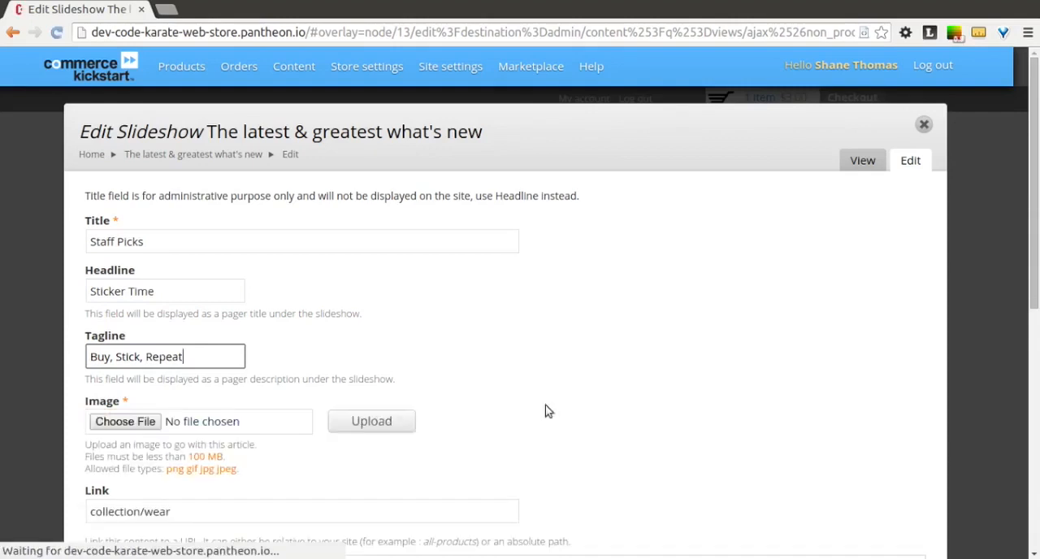
click(156, 426)
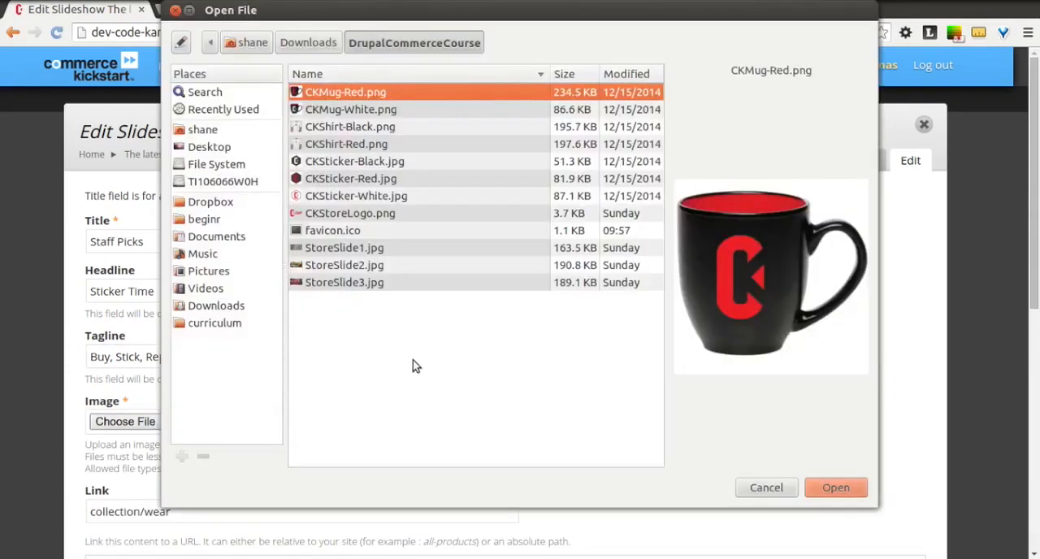
click(377, 251)
key(Down)
key(Down)
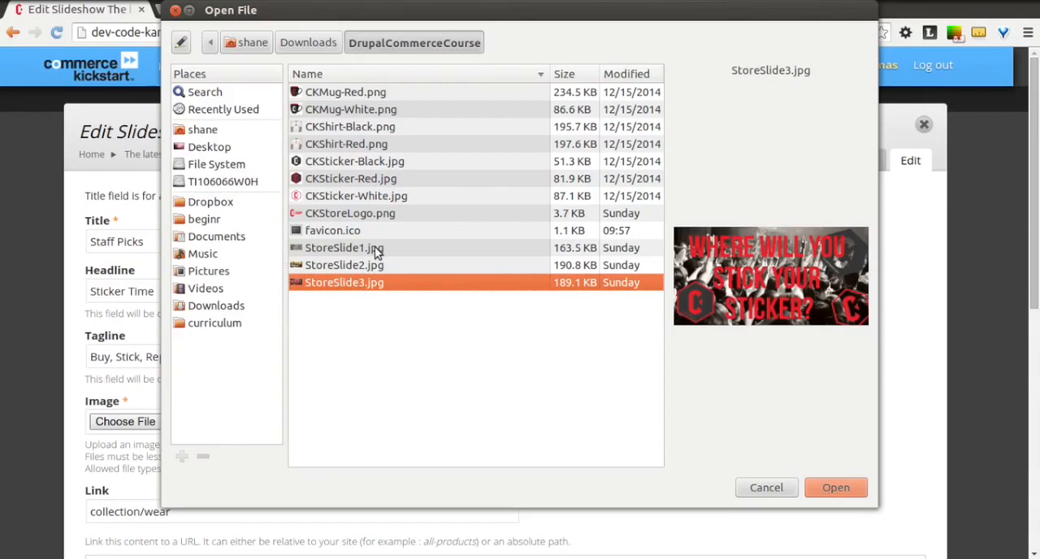
click(831, 489)
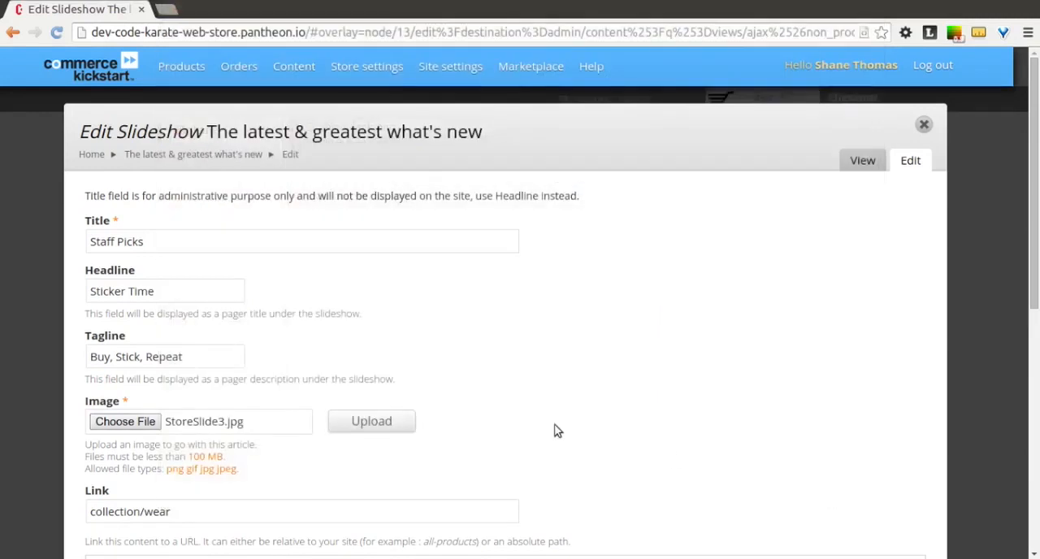
scroll(508, 400, down, 1)
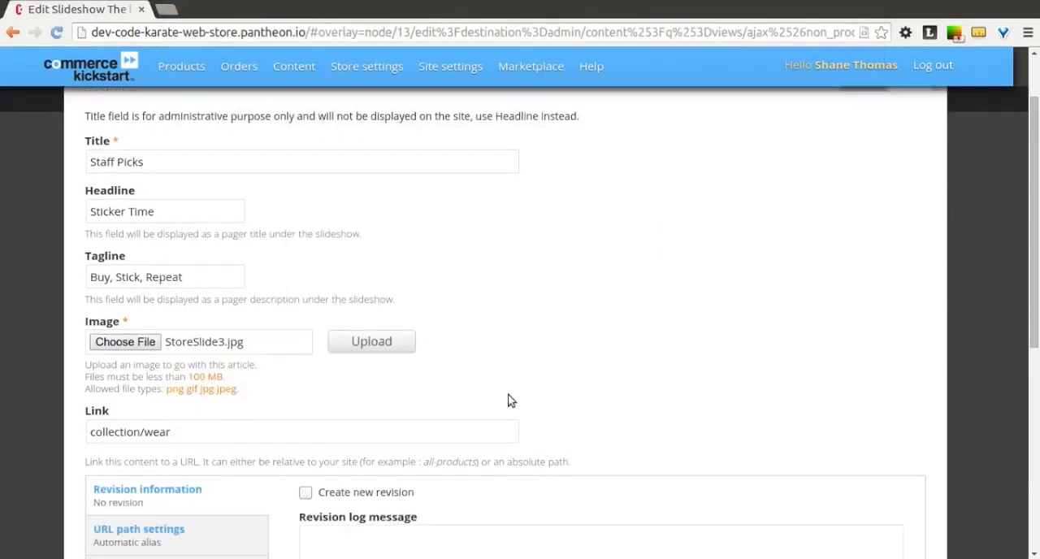
click(365, 355)
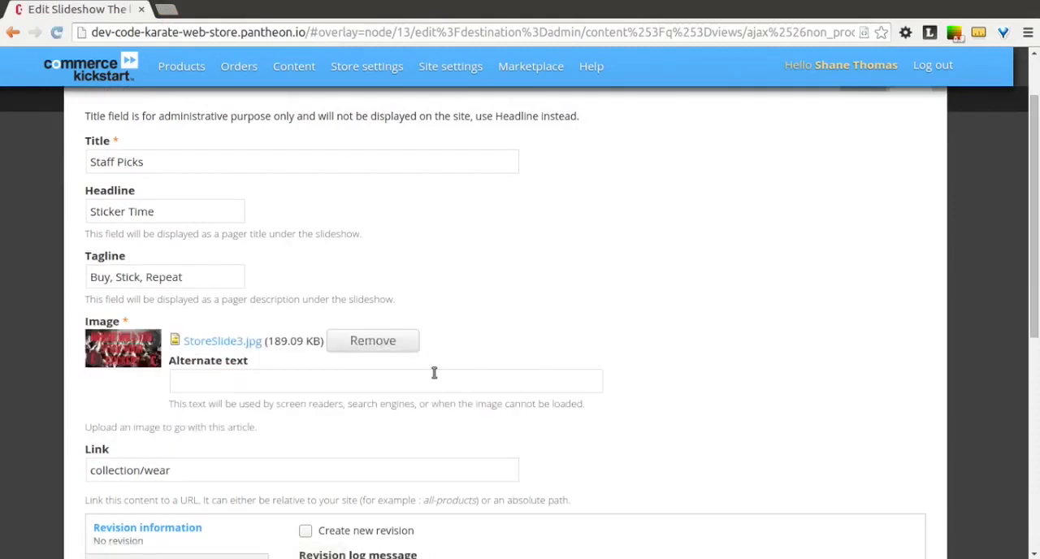
Step: Set the slide's link to "about-us" and save the slideshow content
click(199, 473)
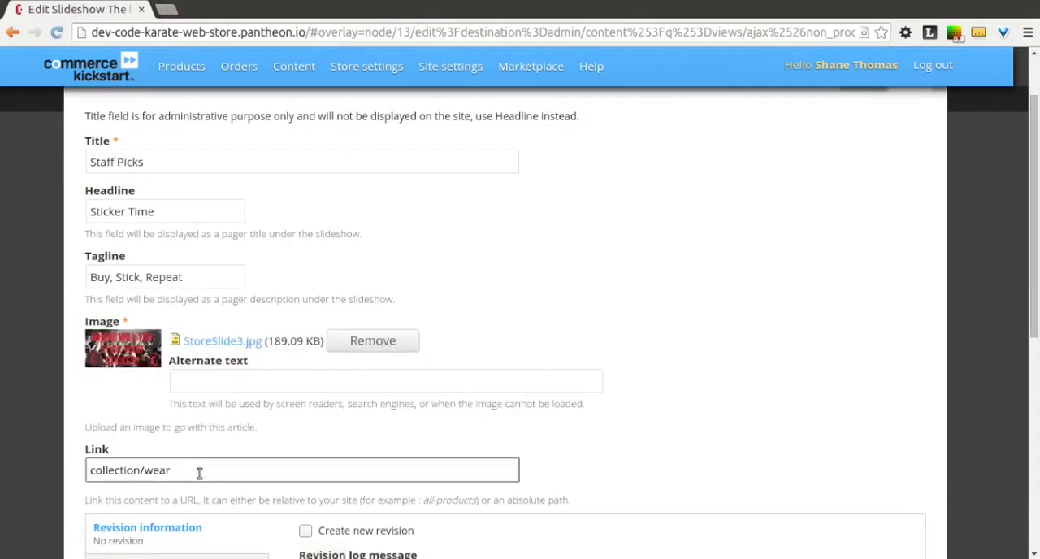
key(ctrl+a)
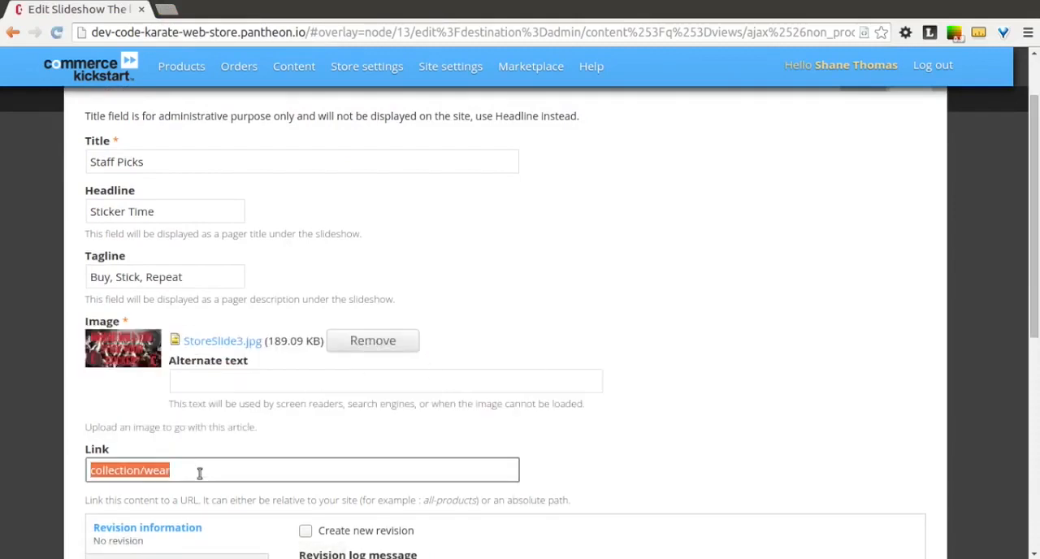
text(stic)
key(BackSpace)
key(BackSpace)
key(BackSpace)
key(BackSpace)
text(abou)
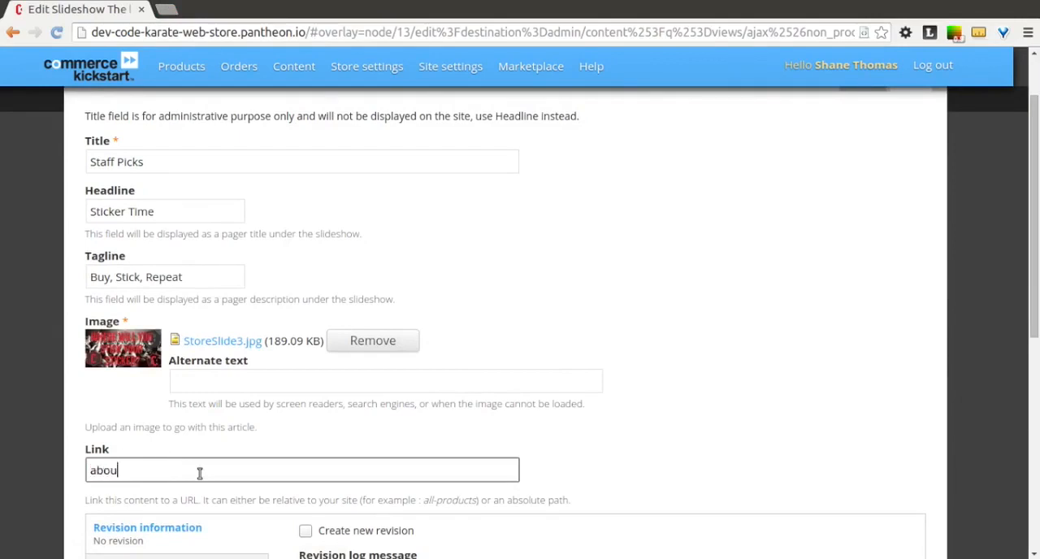
text(t-us)
click(735, 376)
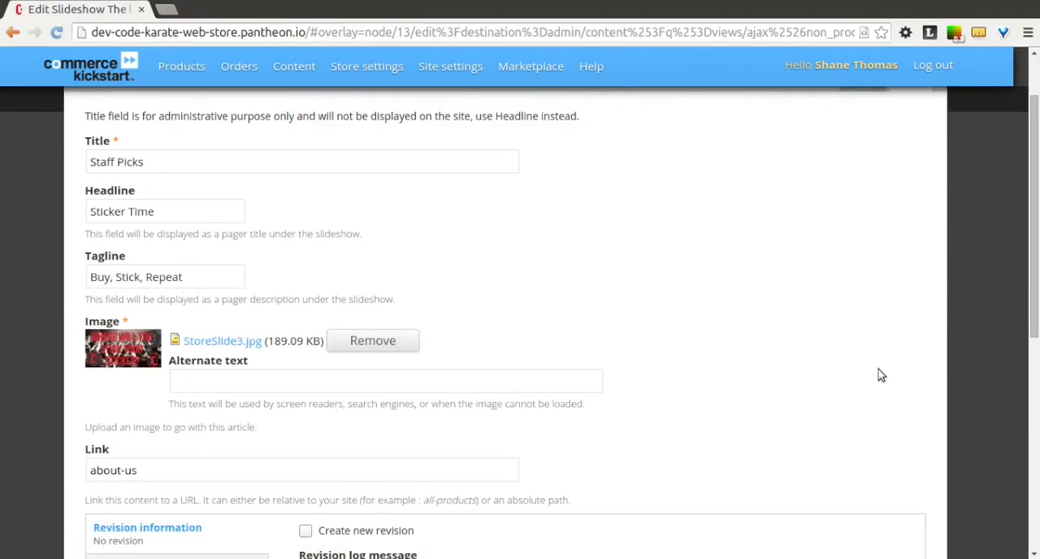
drag(1036, 278, 1038, 420)
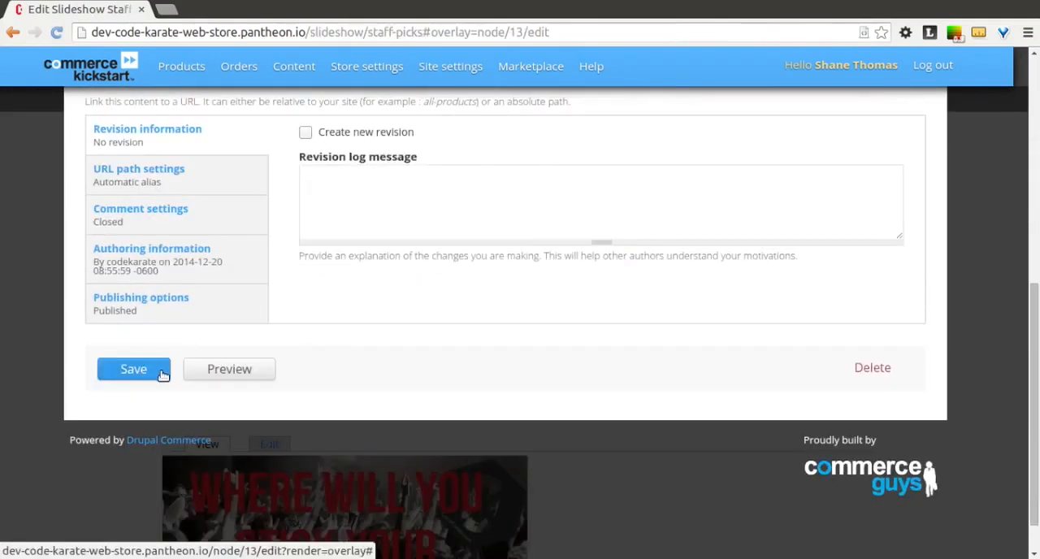
click(161, 370)
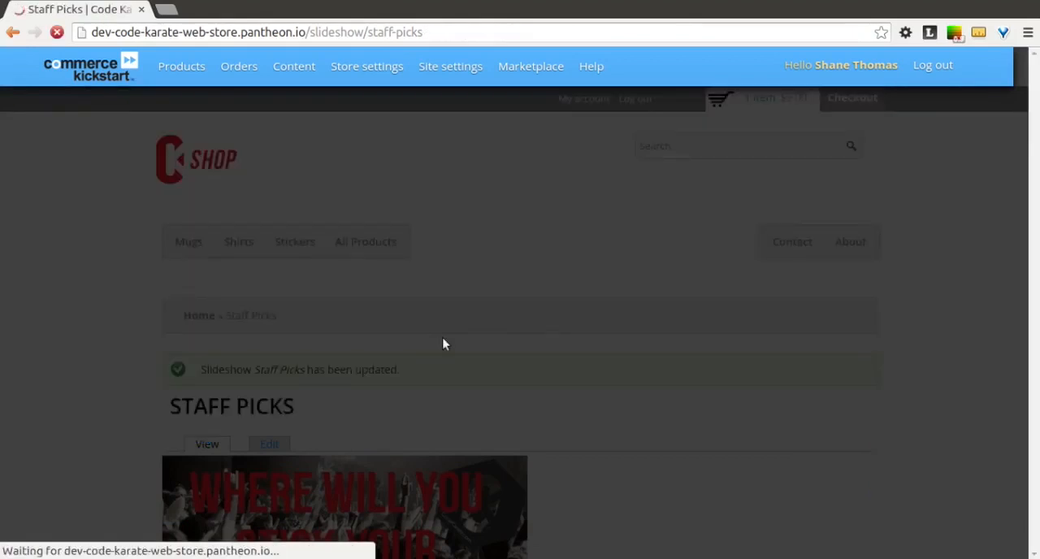
Step: Review the saved slide's page, then return to the store's home page and check the updated slideshow
scroll(601, 382, down, 3)
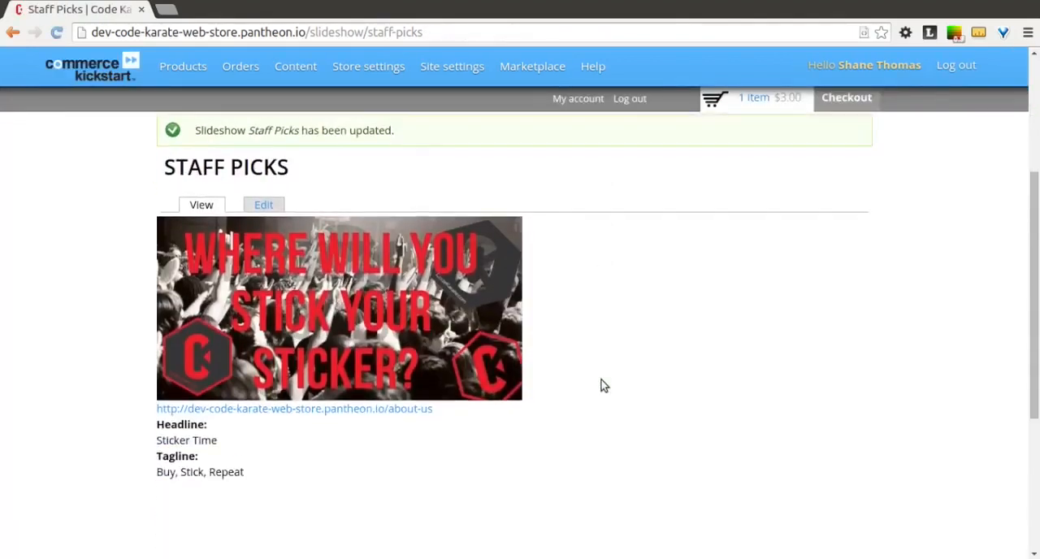
scroll(601, 383, up, 3)
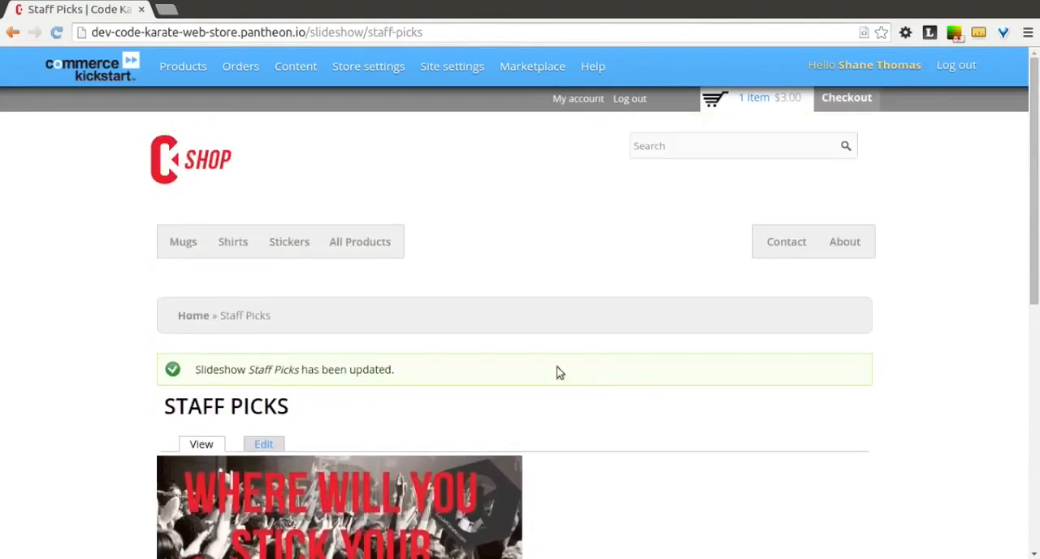
click(168, 180)
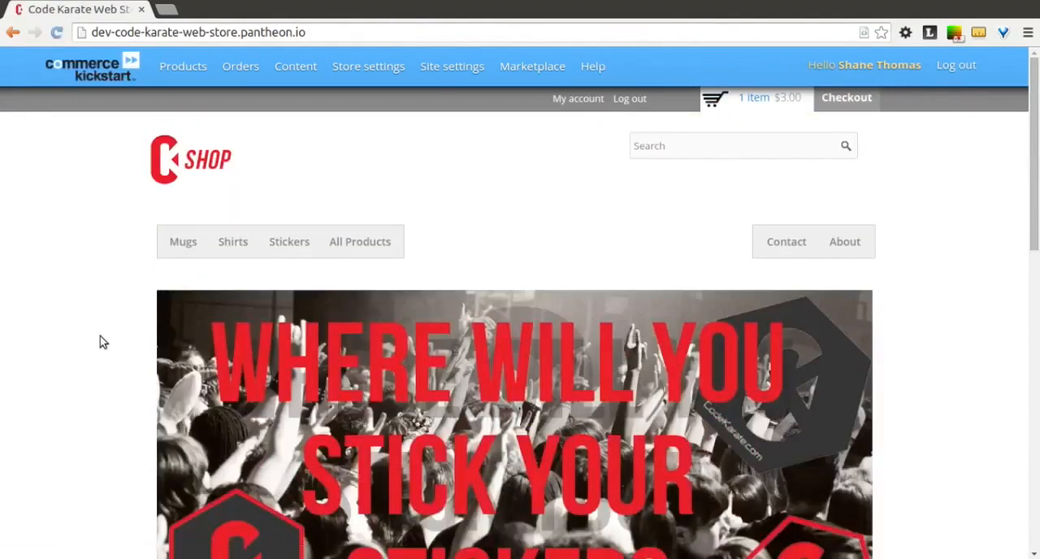
scroll(100, 336, down, 3)
scroll(100, 336, down, 1)
scroll(100, 335, up, 2)
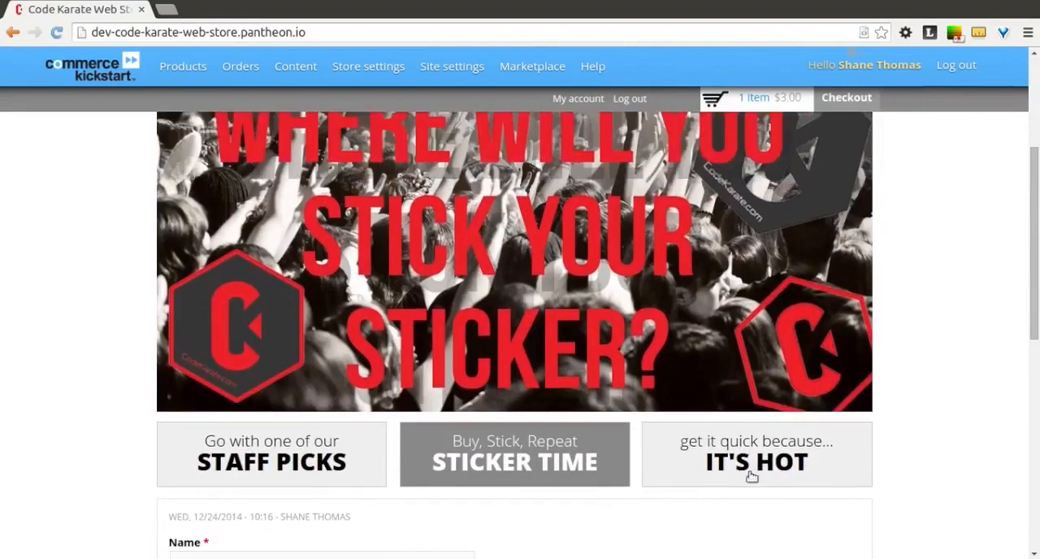
Step: Switch between the slides in the home page slideshow and inspect the Sticker Time slide's image and link
click(737, 449)
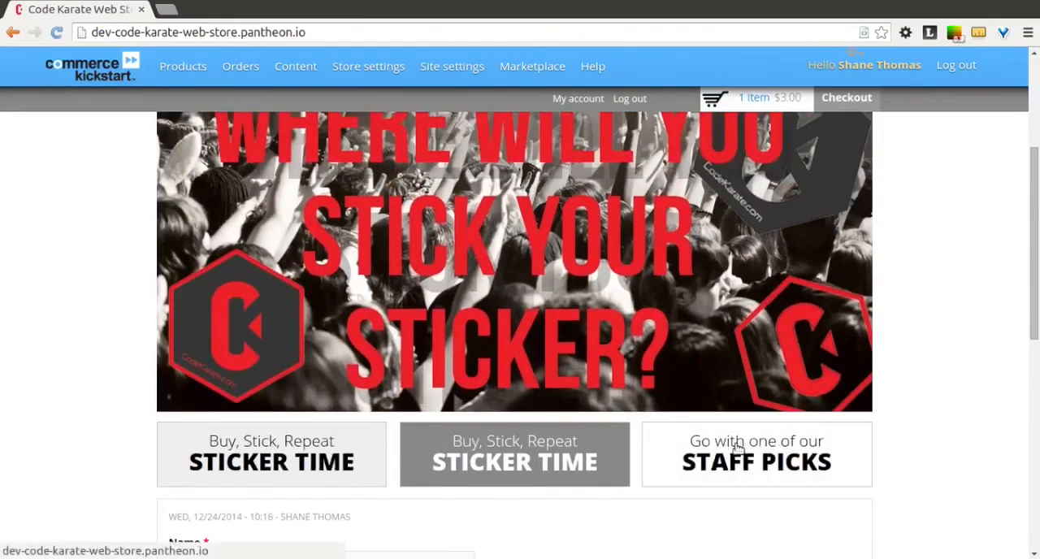
click(344, 456)
scroll(978, 392, up, 2)
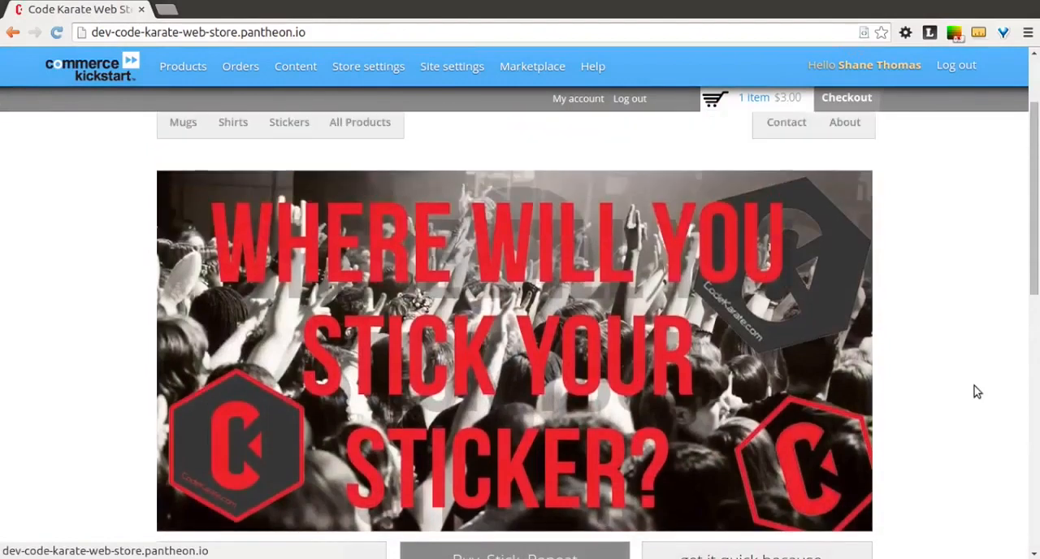
scroll(978, 392, down, 1)
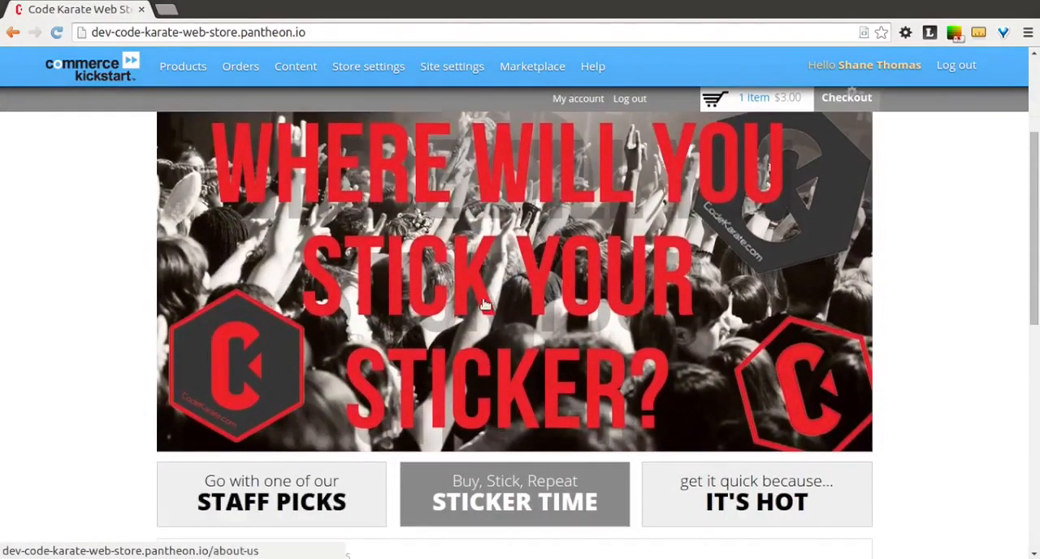
scroll(458, 292, up, 3)
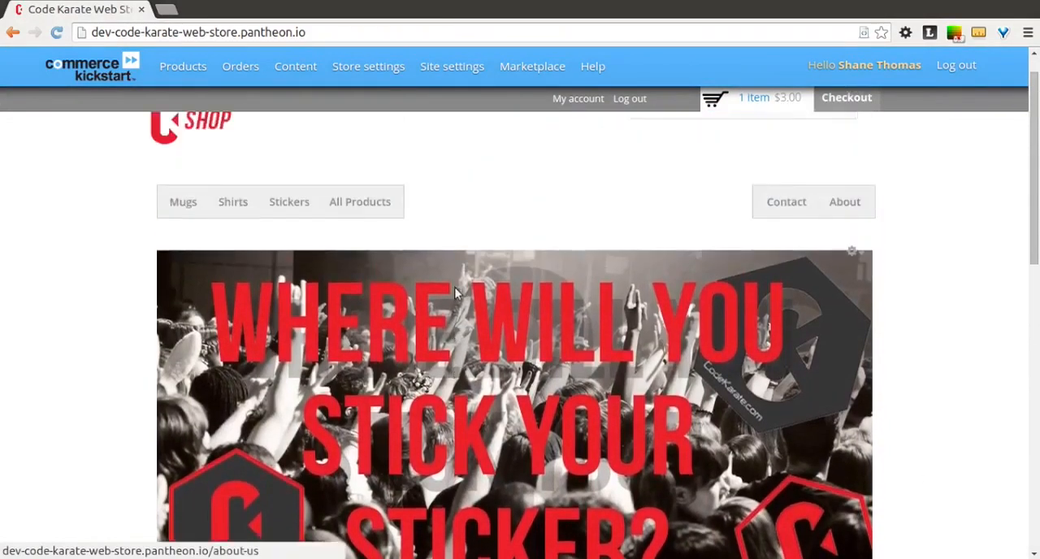
Step: Filter the site's managed content by the Slideshow type and open the "get it quick because... it's hot" slide for editing
mouse_move(257, 74)
mouse_move(296, 70)
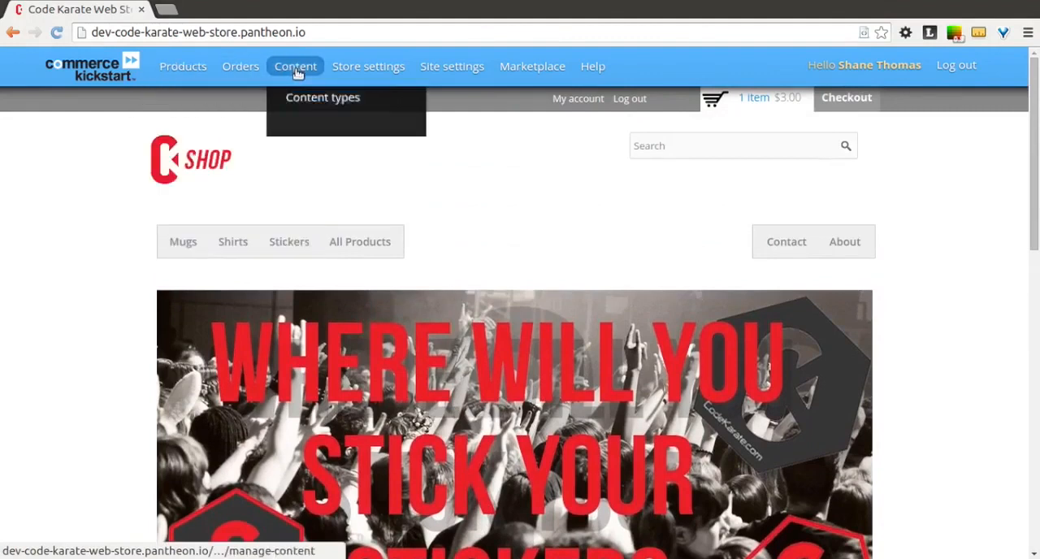
click(305, 133)
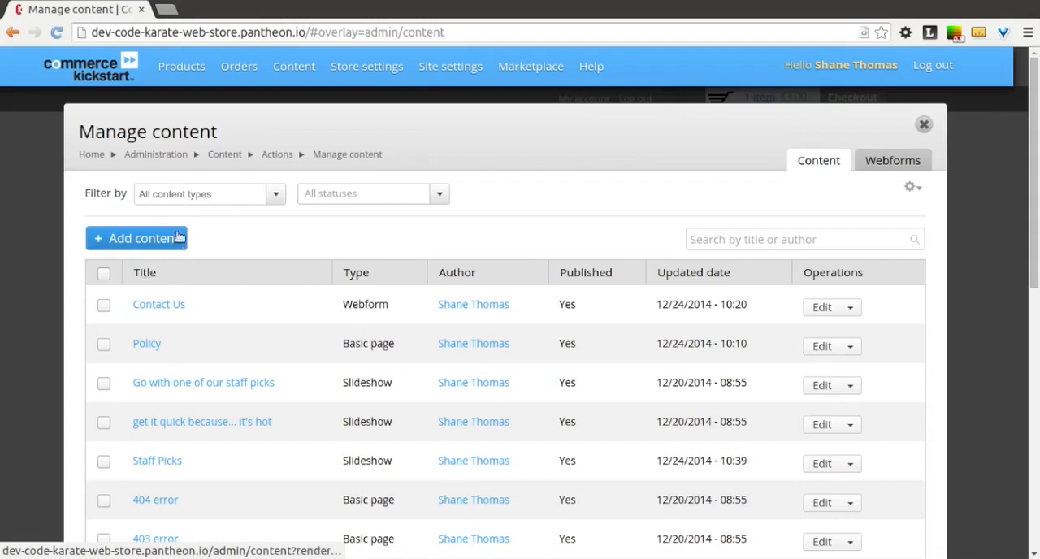
click(202, 196)
click(210, 253)
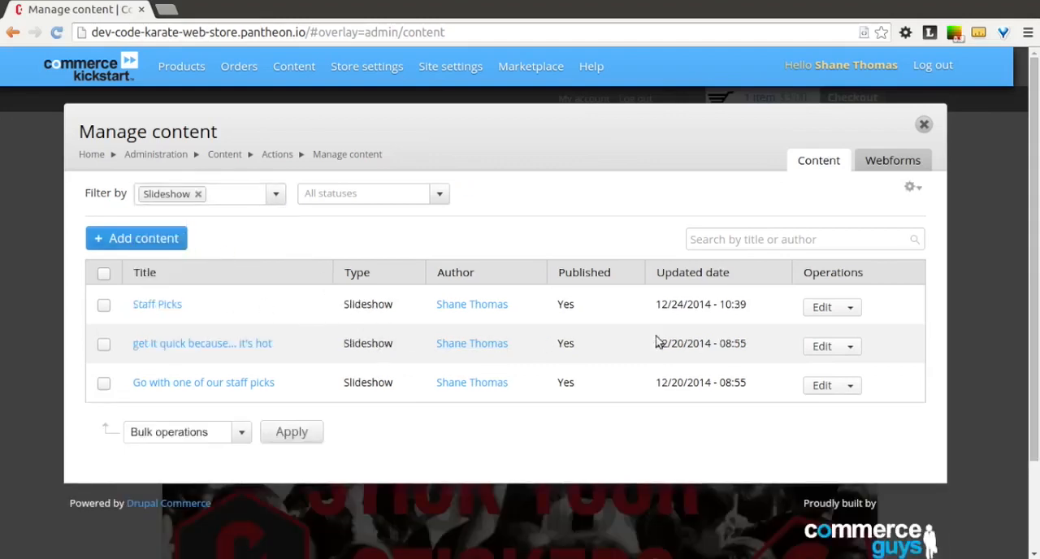
click(822, 350)
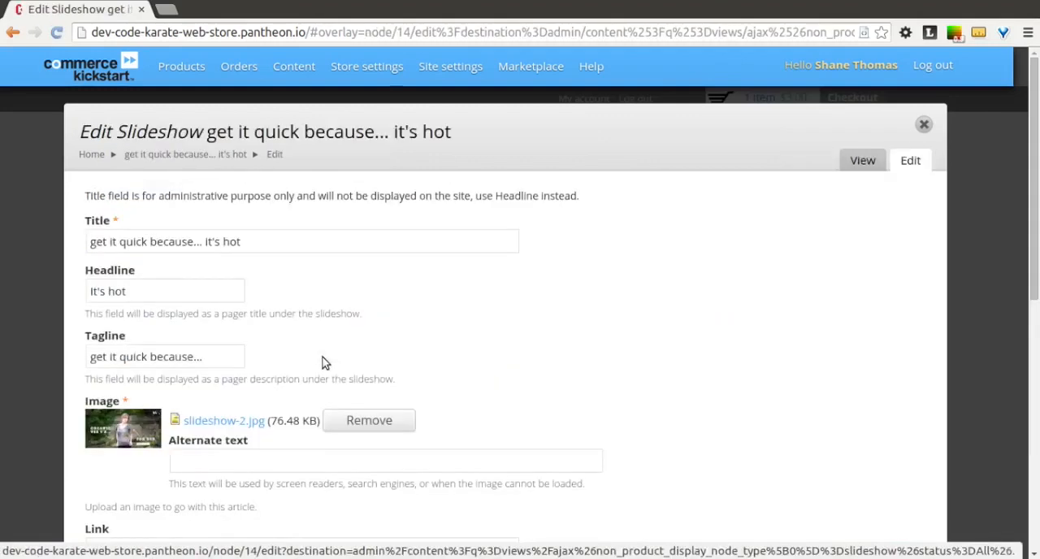
Step: Set both the slide's title and its headline to "Mug Time"
click(267, 238)
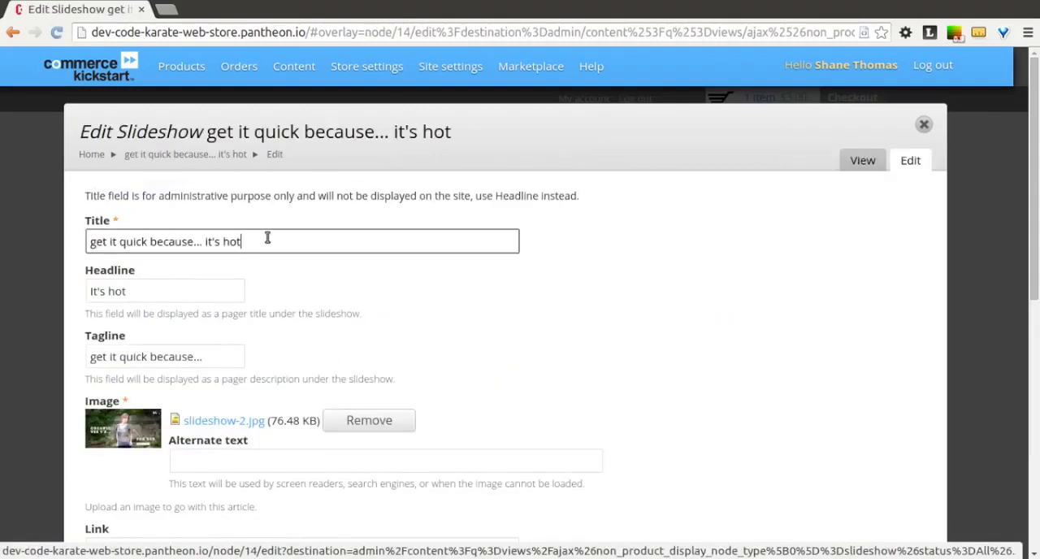
key(ctrl+a)
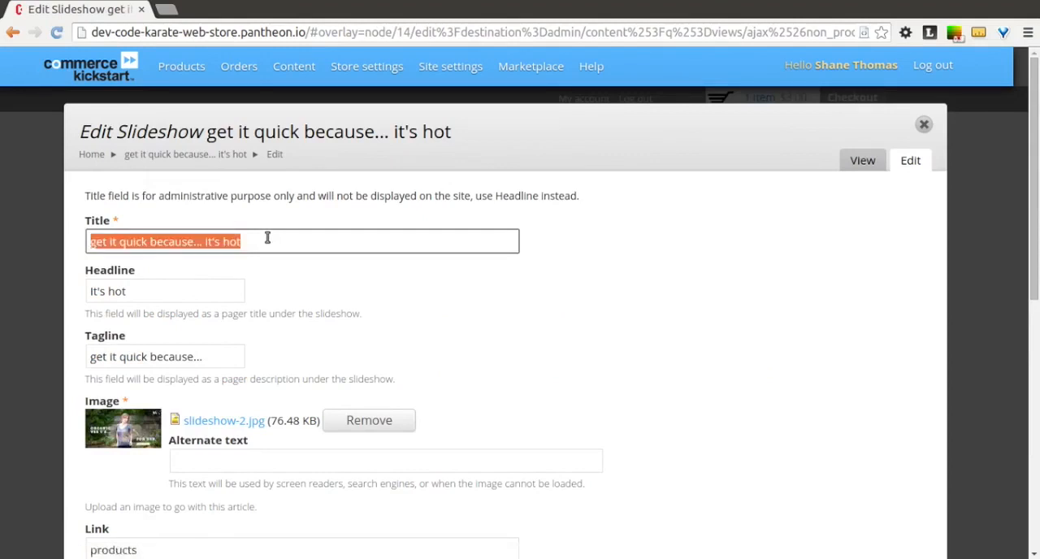
text(Mug Time)
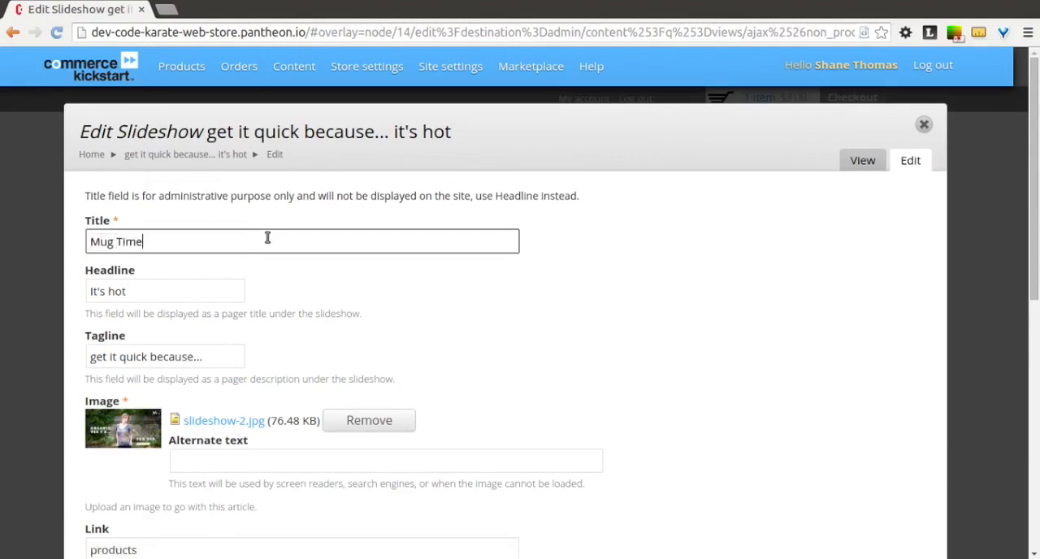
key(Tab)
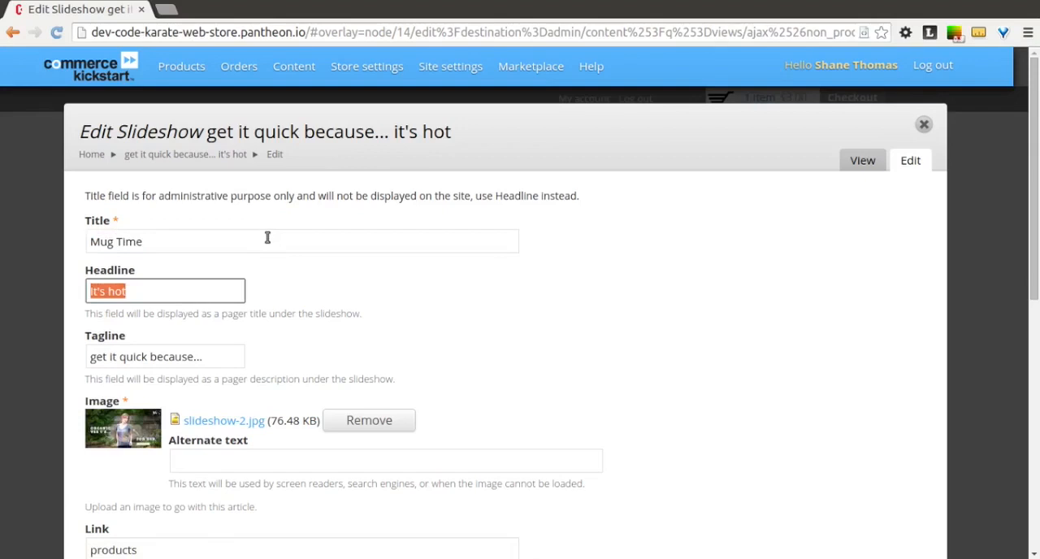
text(Mug Time)
Step: Set the Mug Time slide's tagline to "Because you need it"
key(Tab)
text(Be)
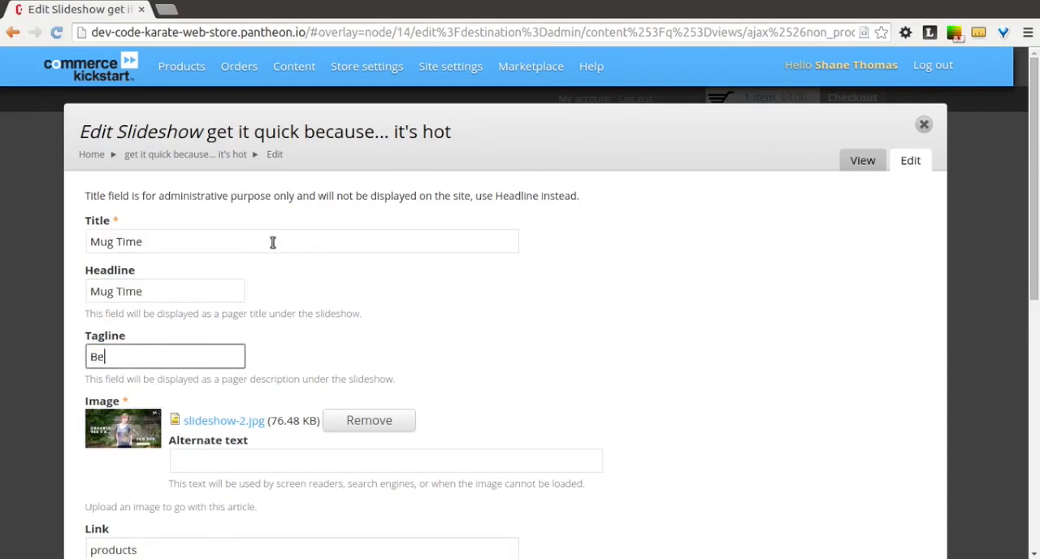
text(cause you need it)
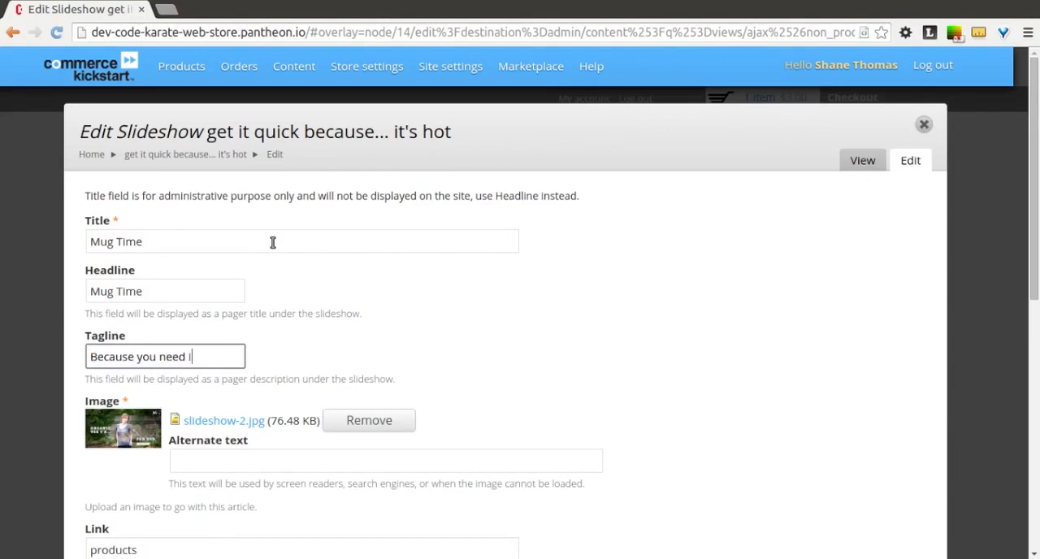
Step: Replace the slide's image by removing slideshow-2.jpg and uploading StoreSlide2.jpg from the DrupalCommerceCourse folder
click(365, 420)
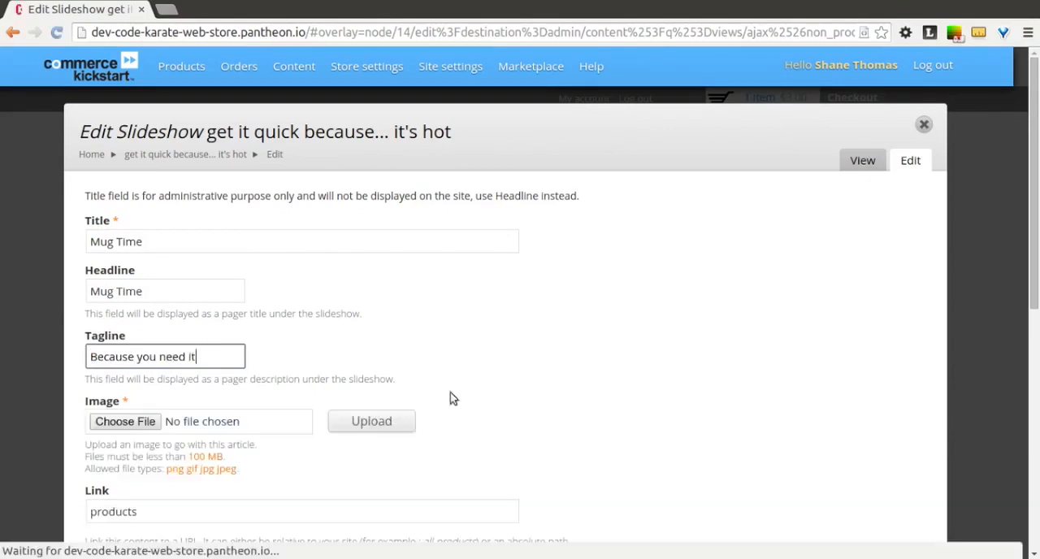
click(137, 428)
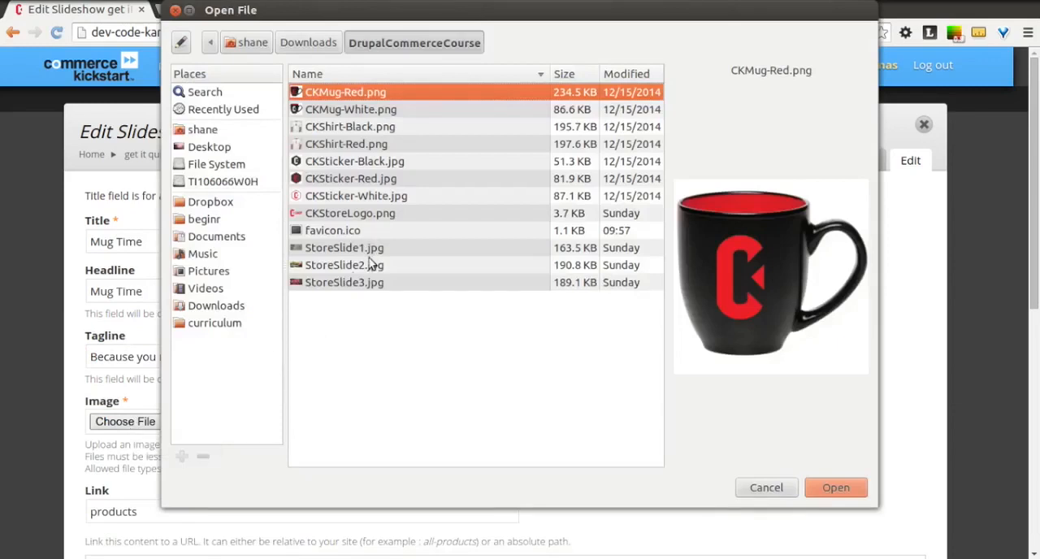
click(370, 265)
key(Up)
key(Down)
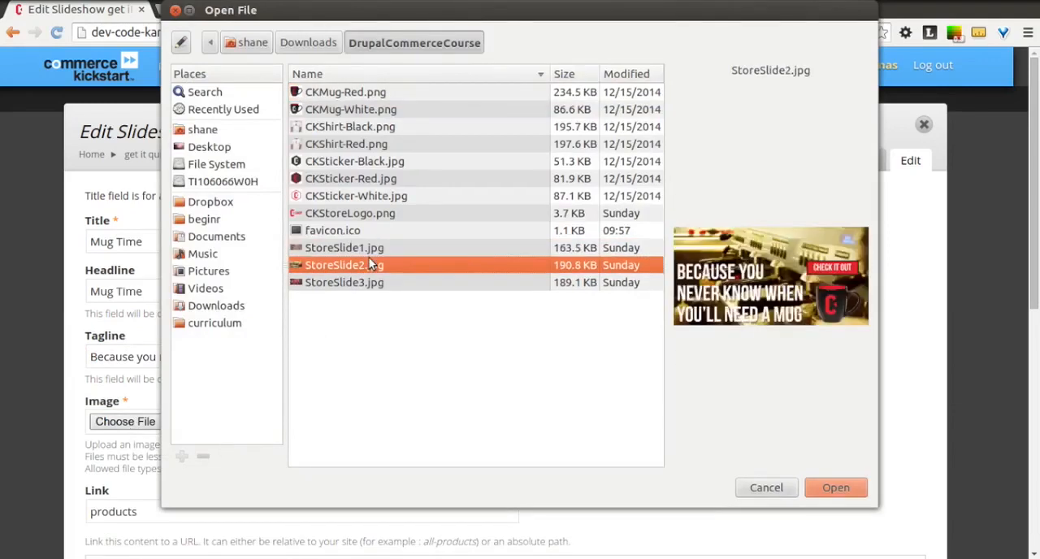
key(Down)
key(Up)
click(840, 488)
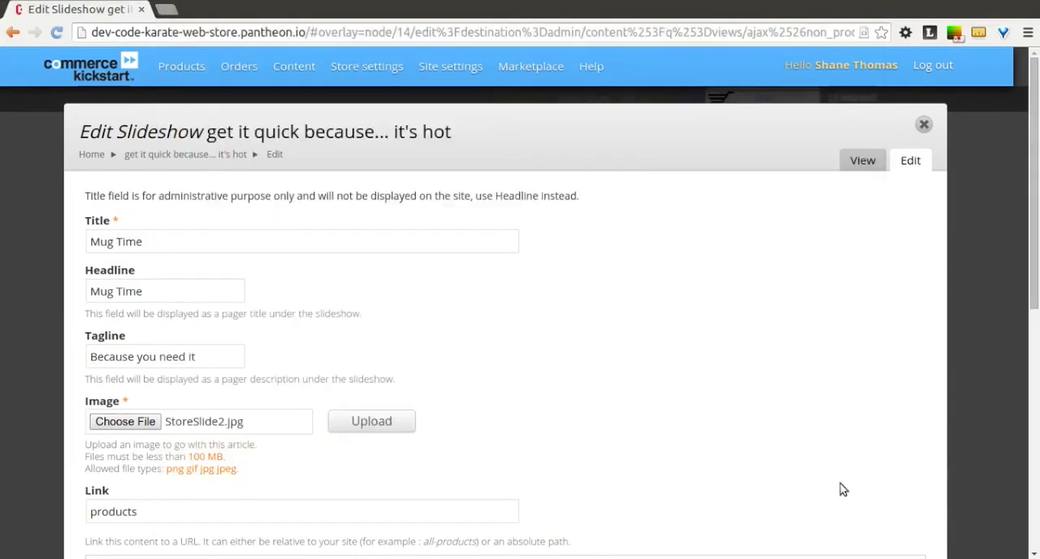
click(365, 429)
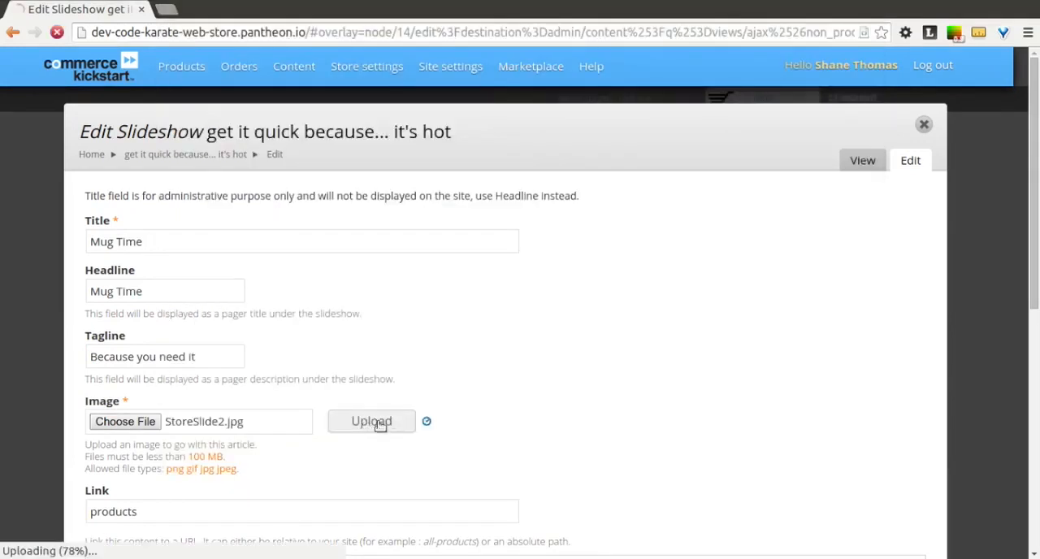
Step: Save the edited Mug Time slideshow content
scroll(597, 413, down, 3)
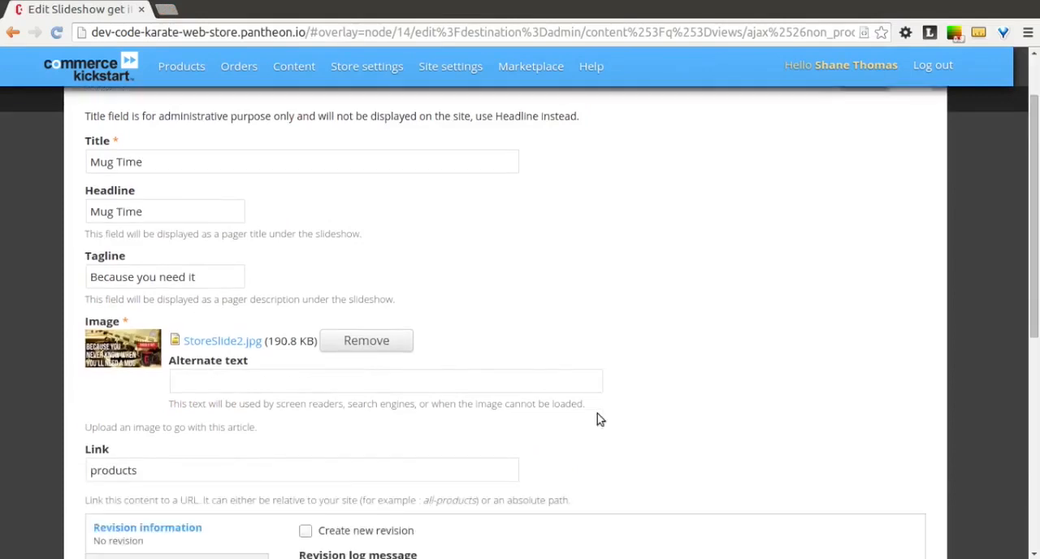
scroll(715, 427, down, 8)
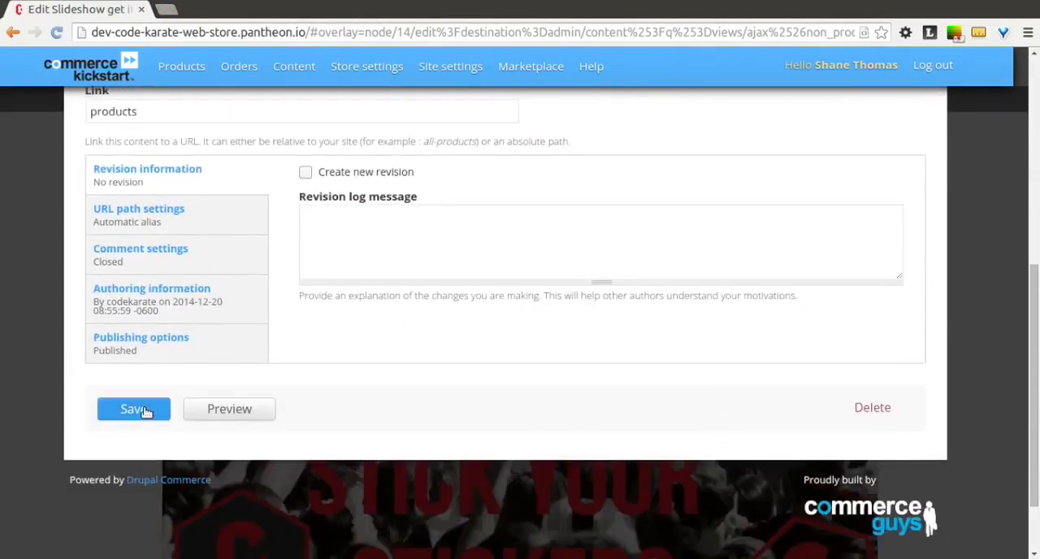
click(143, 411)
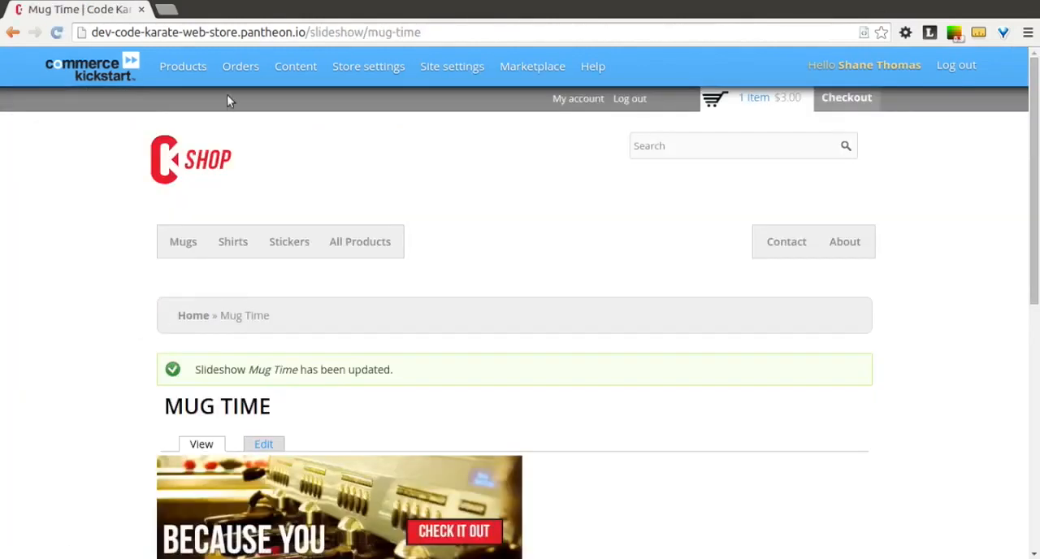
Step: Filter the managed content by Slideshow again and open the "Go with one of our staff picks" slide for editing
mouse_move(283, 70)
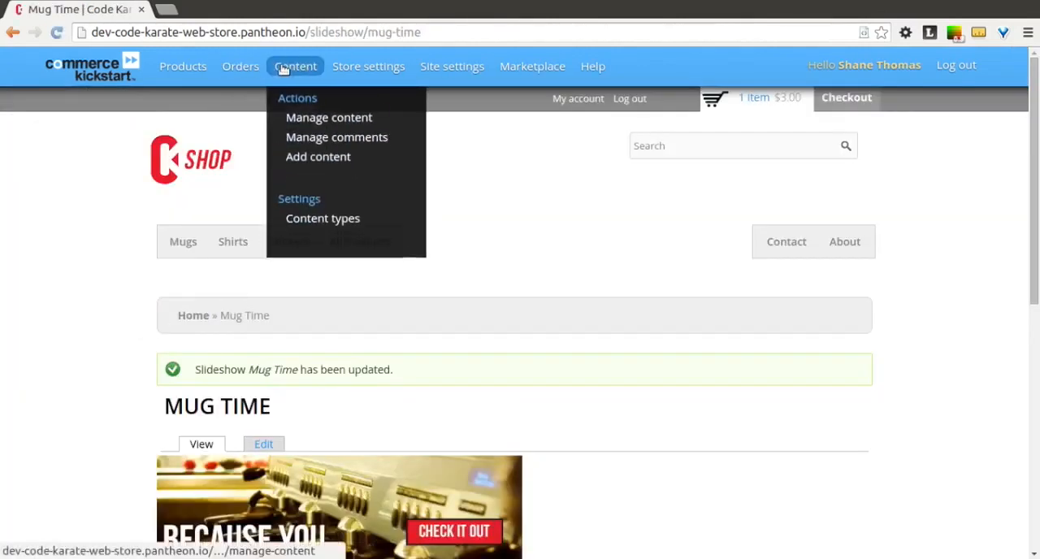
click(299, 124)
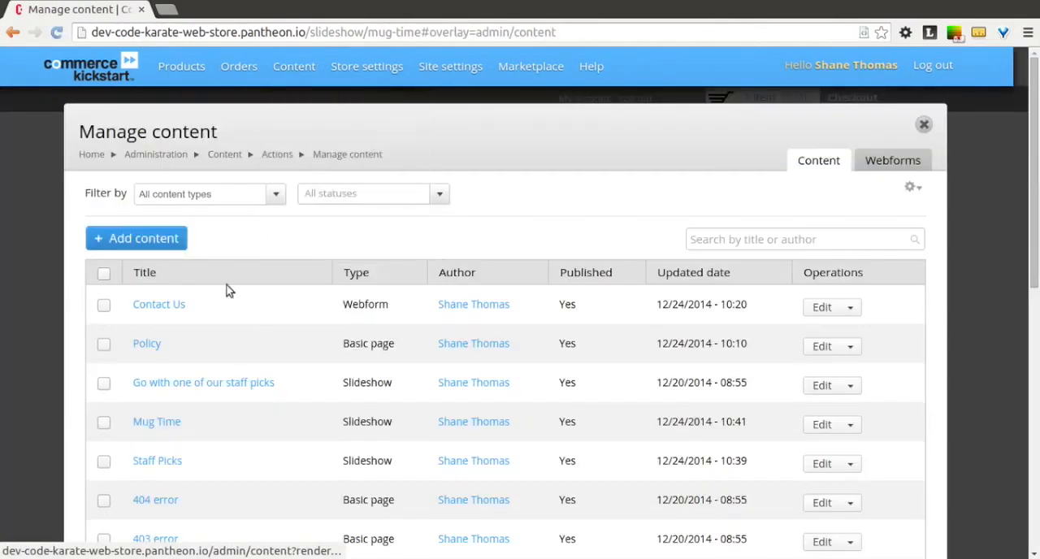
click(233, 193)
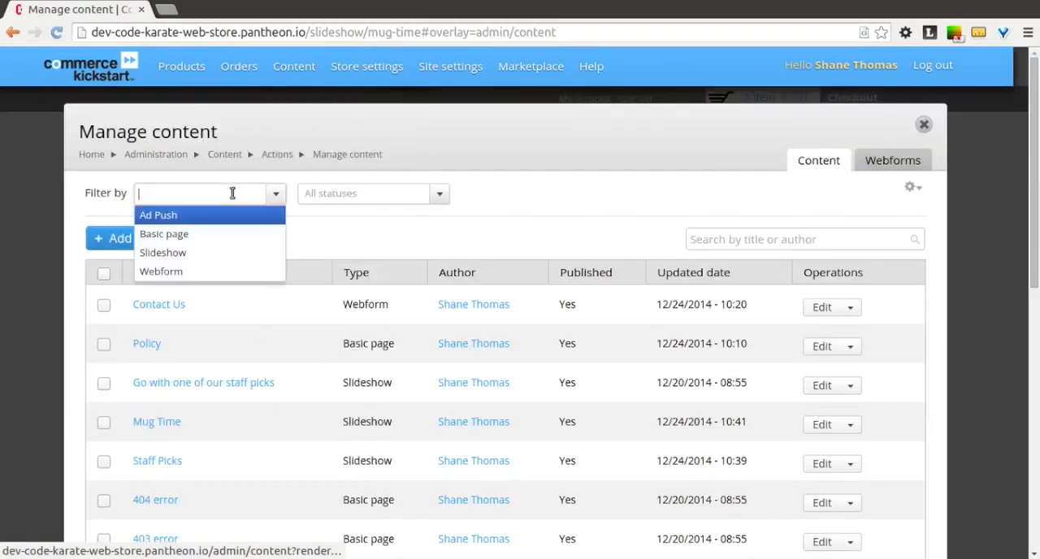
click(202, 259)
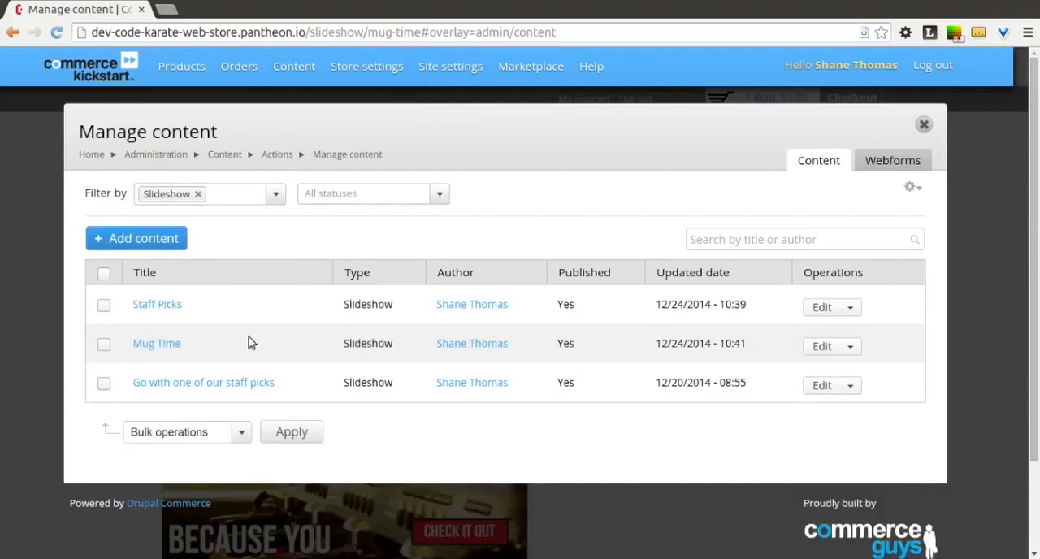
click(823, 387)
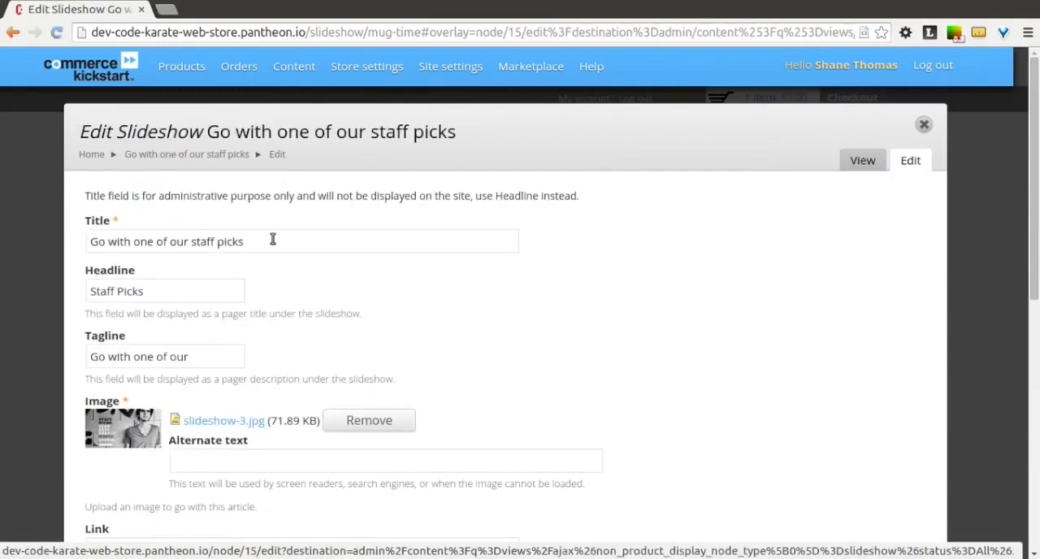
Step: Change the staff picks slide's title to "Free Shipping"
click(273, 239)
key(ctrl+a)
text(F)
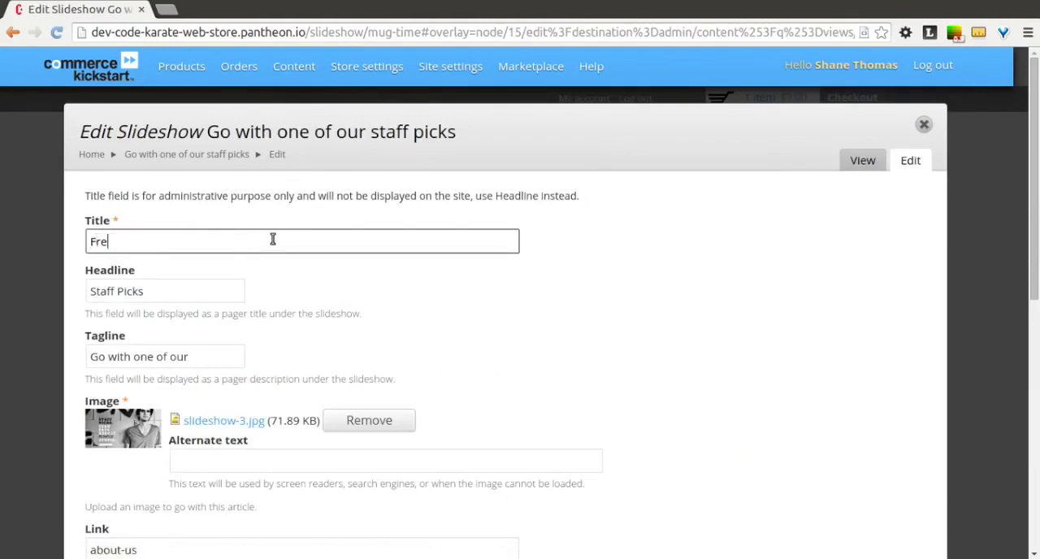
text(ree Shipping)
Step: Set the slide's headline to "on $25+" and its tagline to "Free Shipping"
key(Tab)
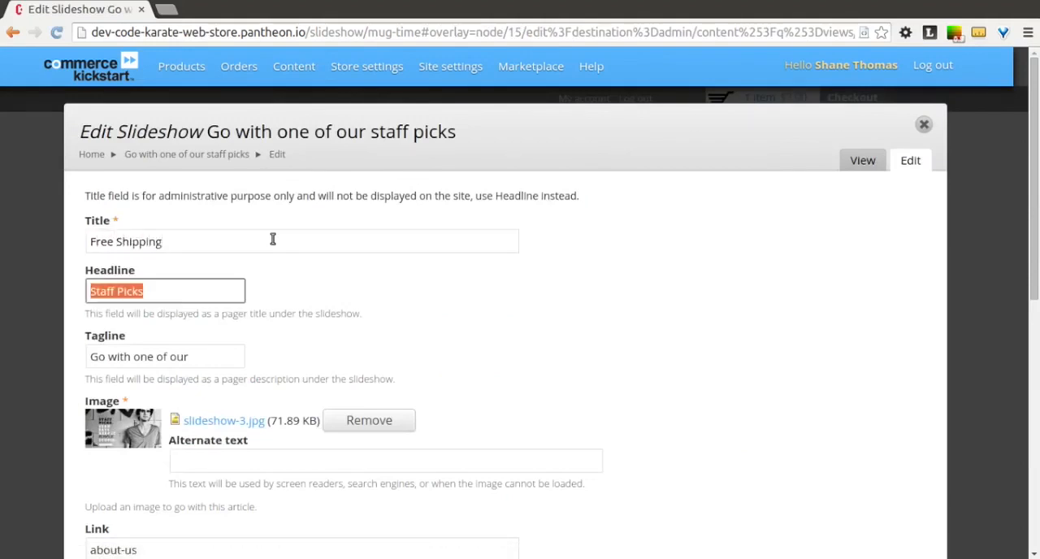
text(on $25+)
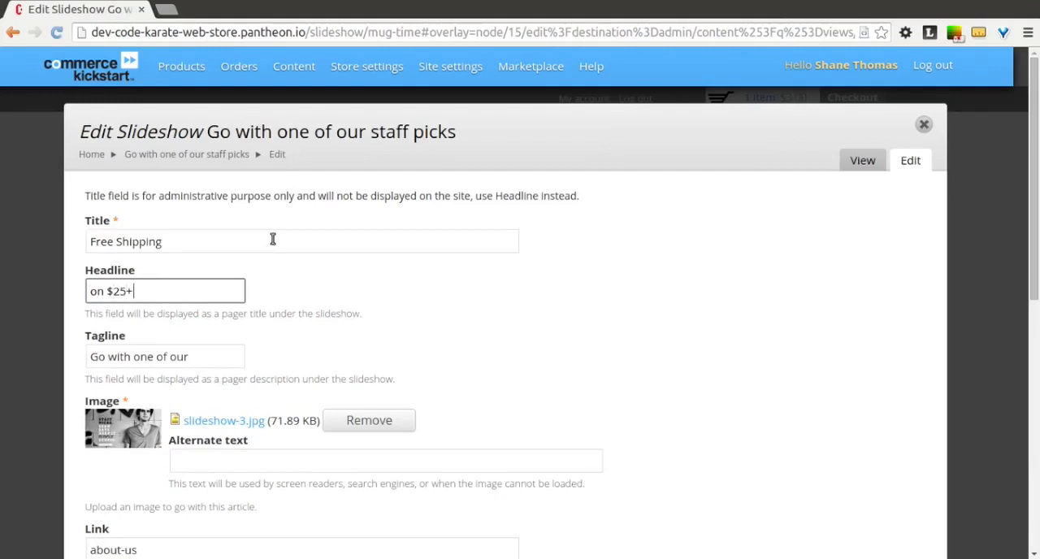
key(Tab)
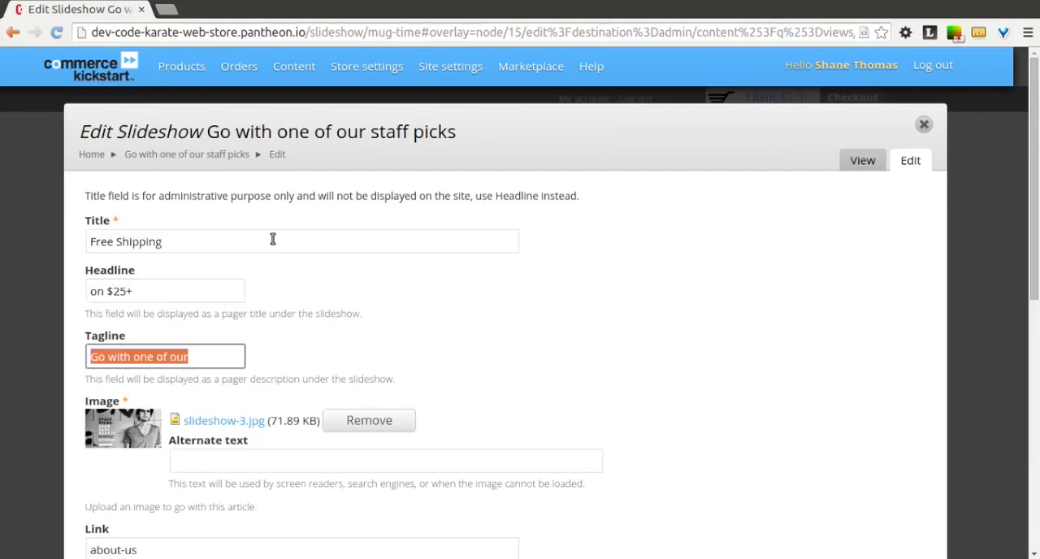
text(Free Sh)
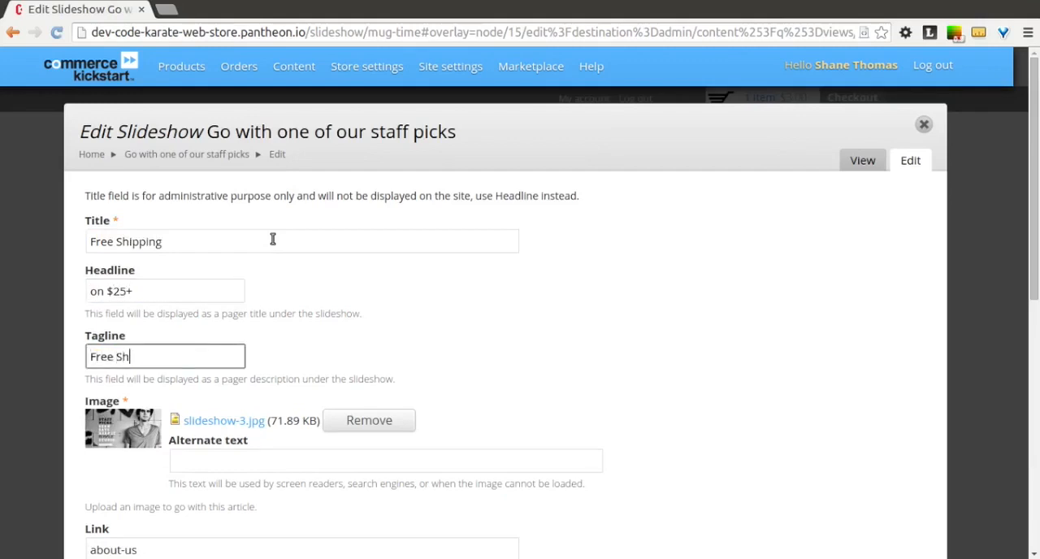
text(ipping)
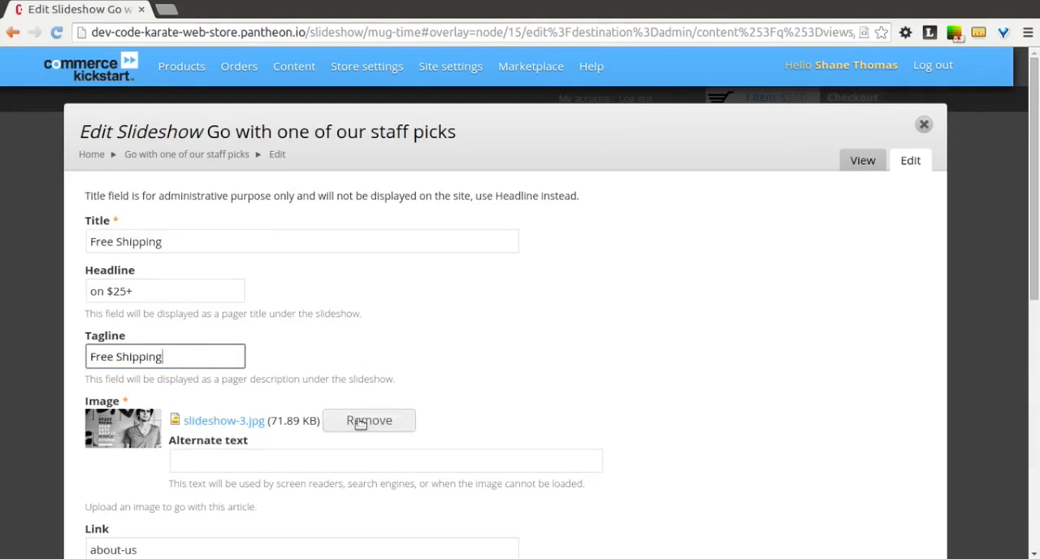
Step: Replace the slide's existing image with StoreSlide1.jpg from the DrupalCommerceCourse folder and upload it
click(361, 421)
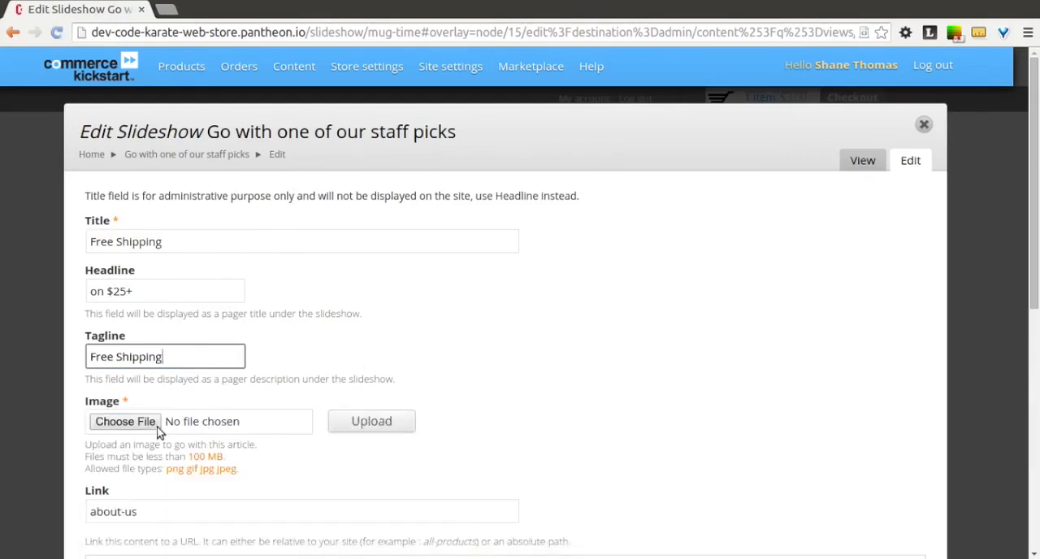
click(126, 422)
click(374, 251)
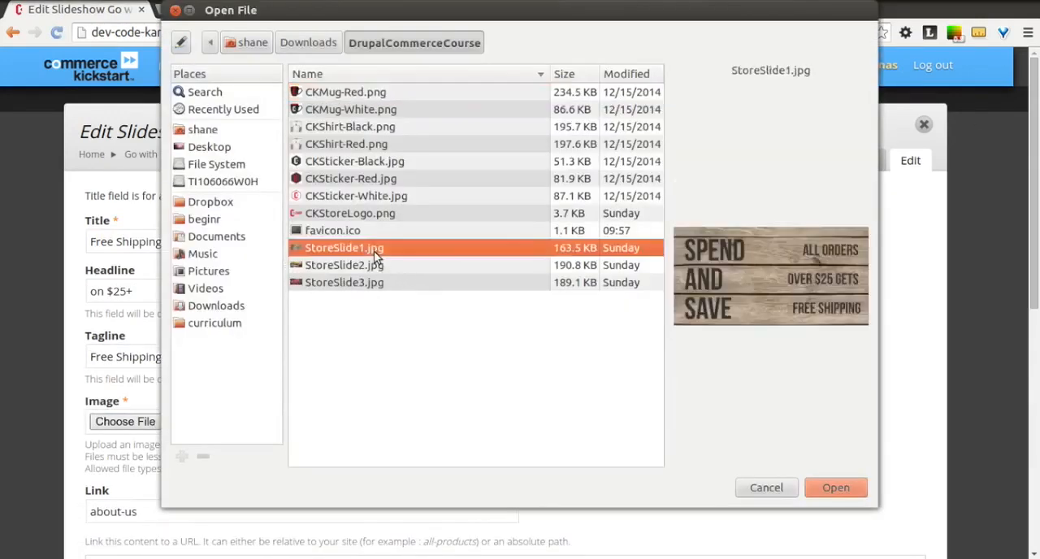
click(837, 489)
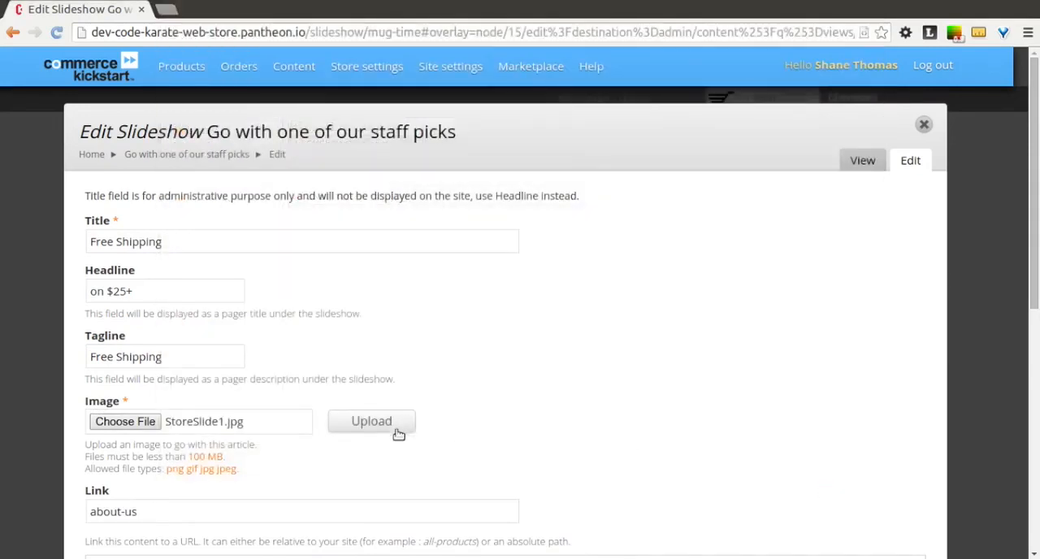
click(397, 432)
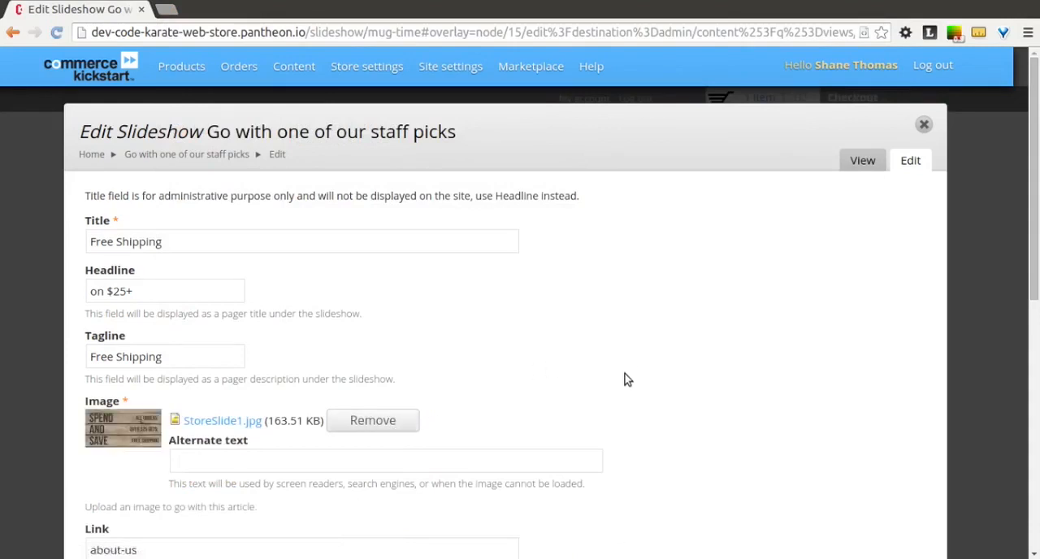
Step: Set the alternate text of the uploaded slide image to "Free Shipping"
click(441, 466)
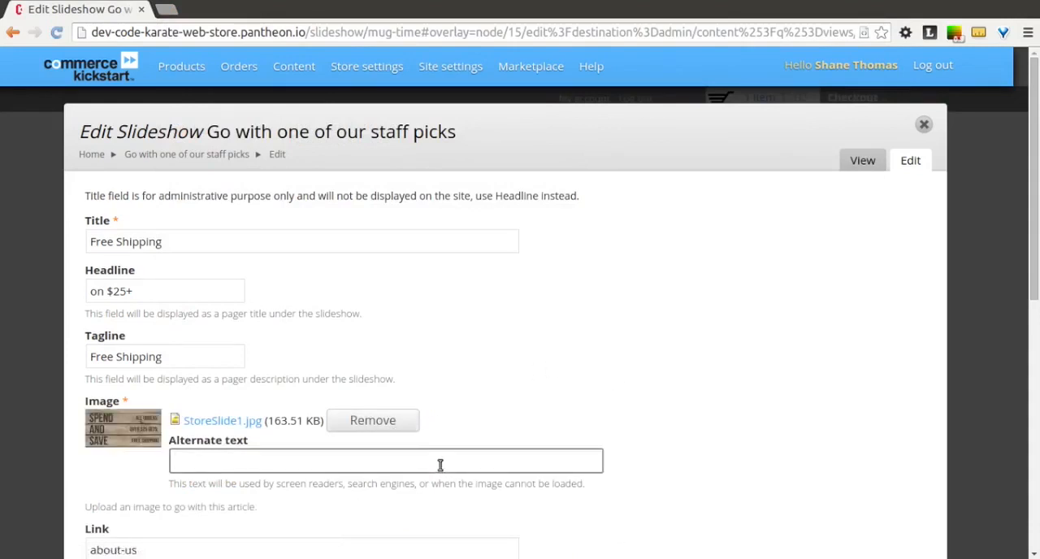
text(ShippFree)
key(End)
click(572, 423)
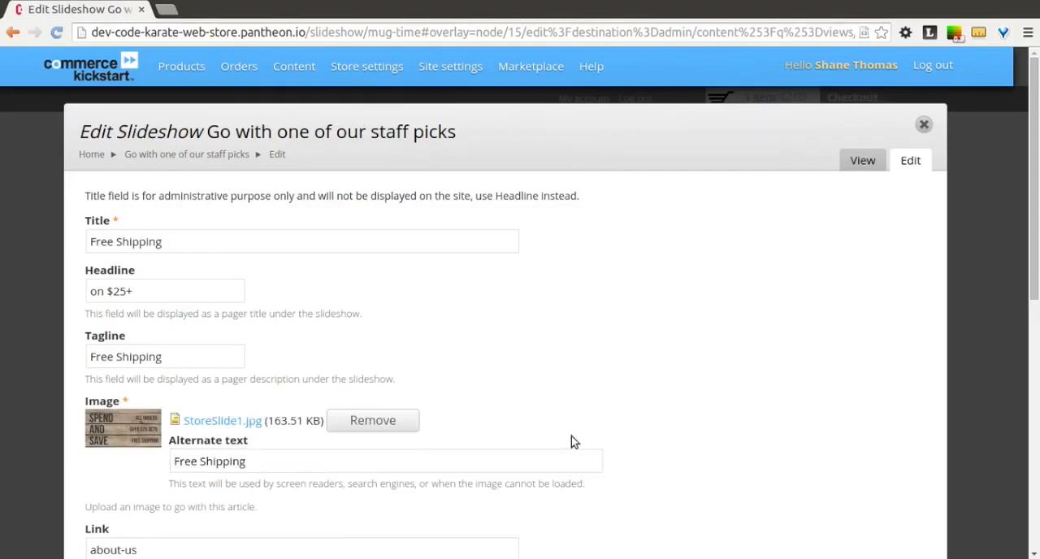
Step: Save the edited Free Shipping slideshow content with the about-us link
scroll(576, 444, down, 3)
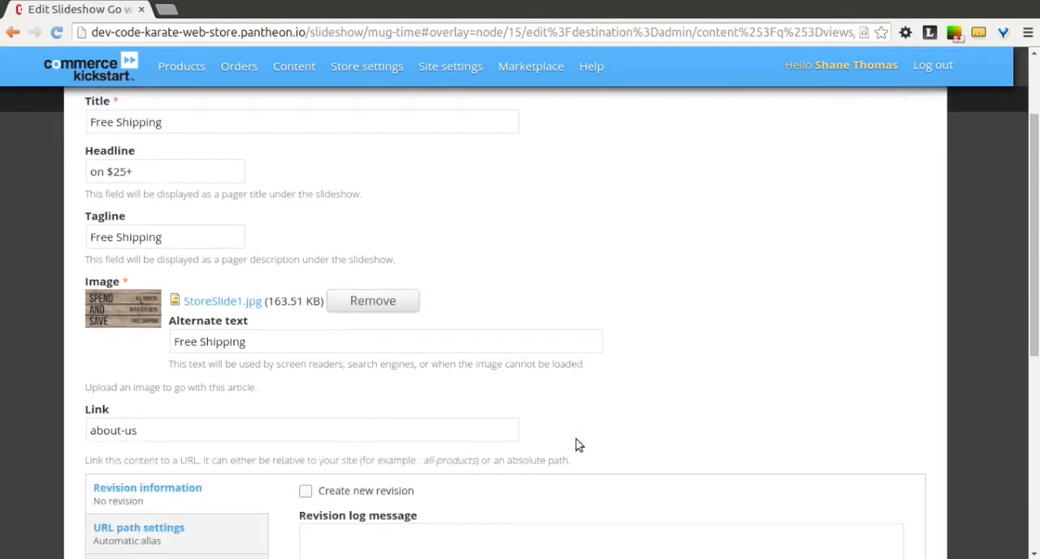
click(265, 431)
drag(100, 423, 86, 418)
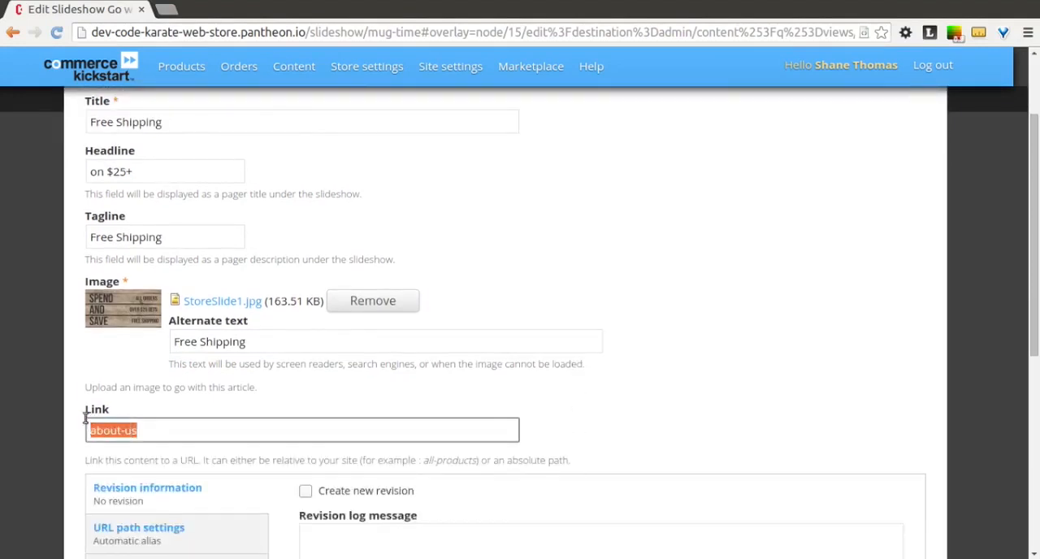
click(650, 378)
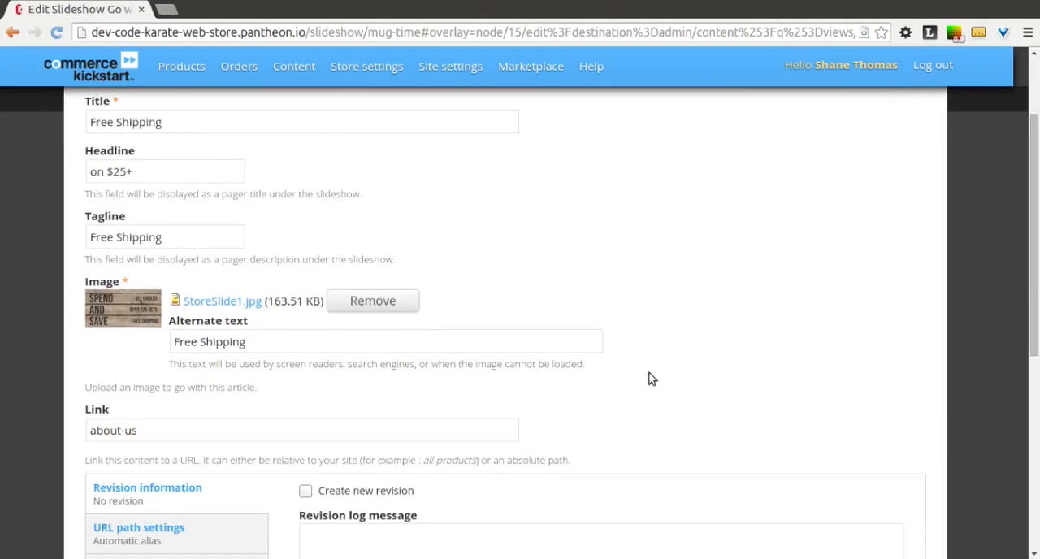
scroll(657, 393, down, 1)
scroll(657, 394, down, 7)
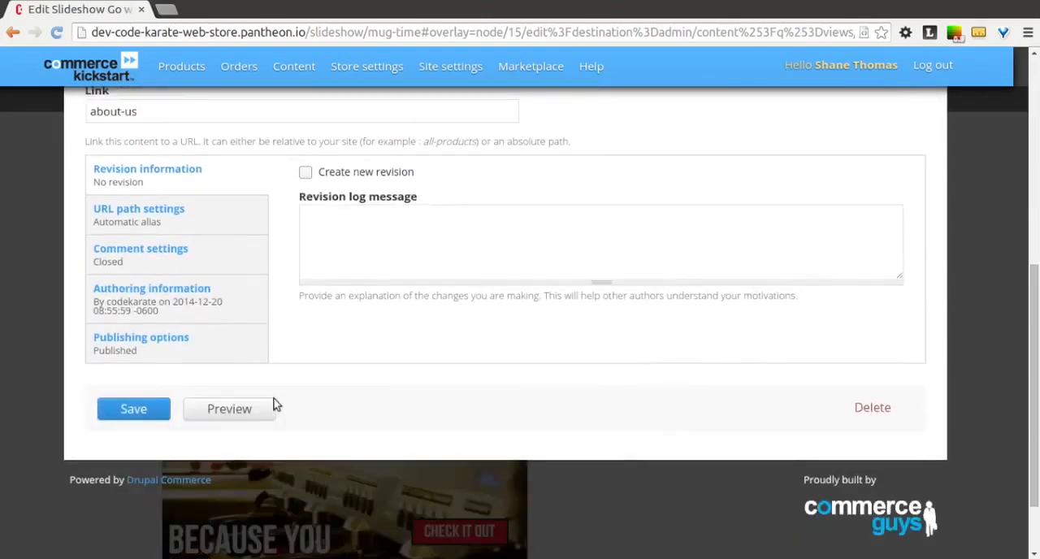
click(157, 411)
Step: Review the saved Free Shipping slide, and open the store's home page to check the slideshow and its pager captions
scroll(80, 248, down, 3)
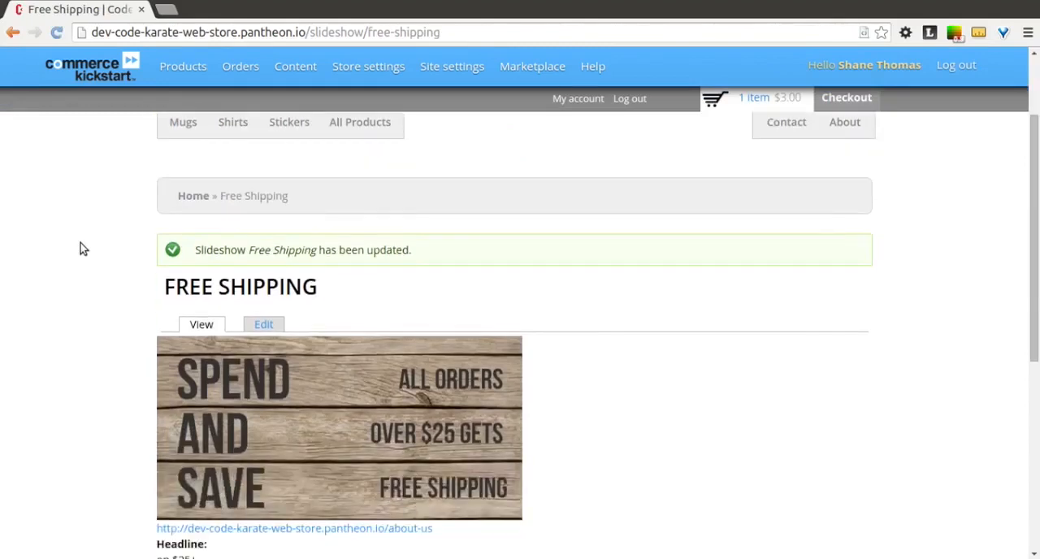
scroll(79, 249, down, 5)
scroll(79, 249, up, 8)
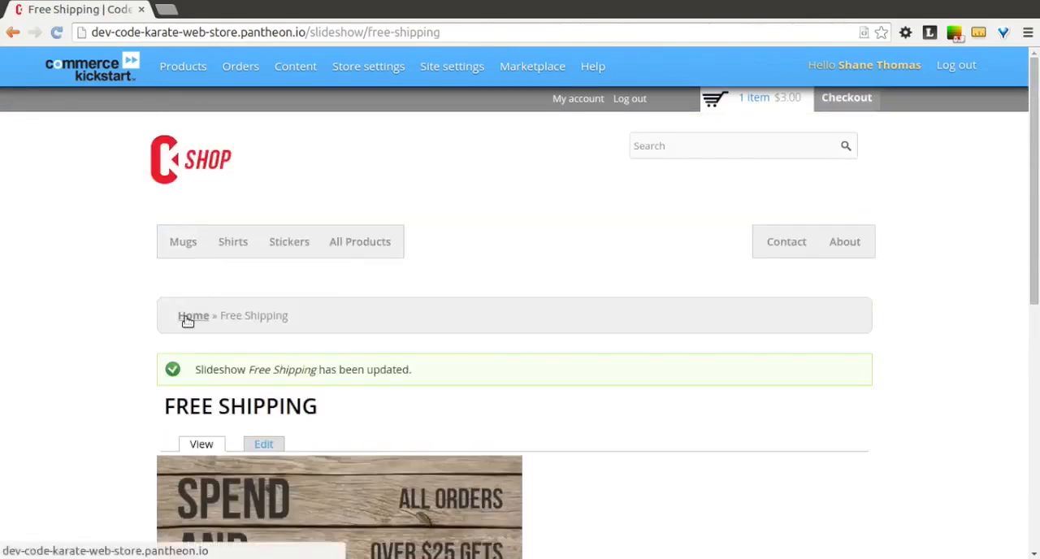
click(187, 317)
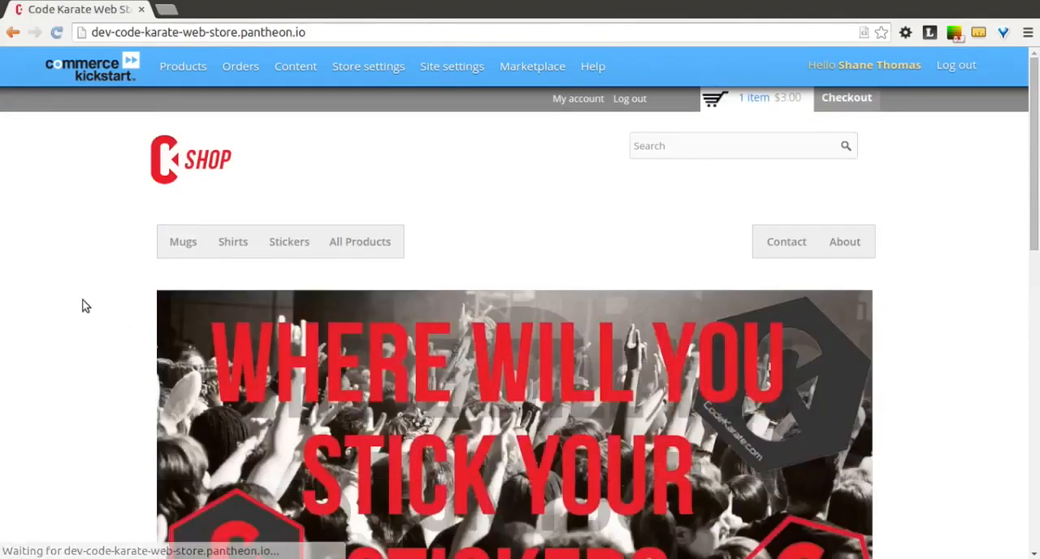
scroll(81, 305, down, 3)
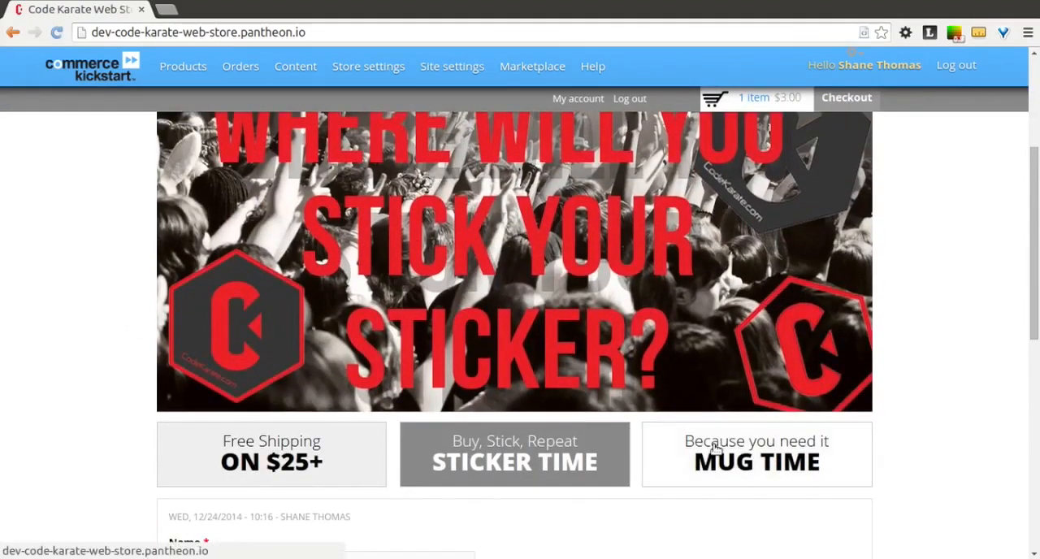
scroll(906, 393, up, 1)
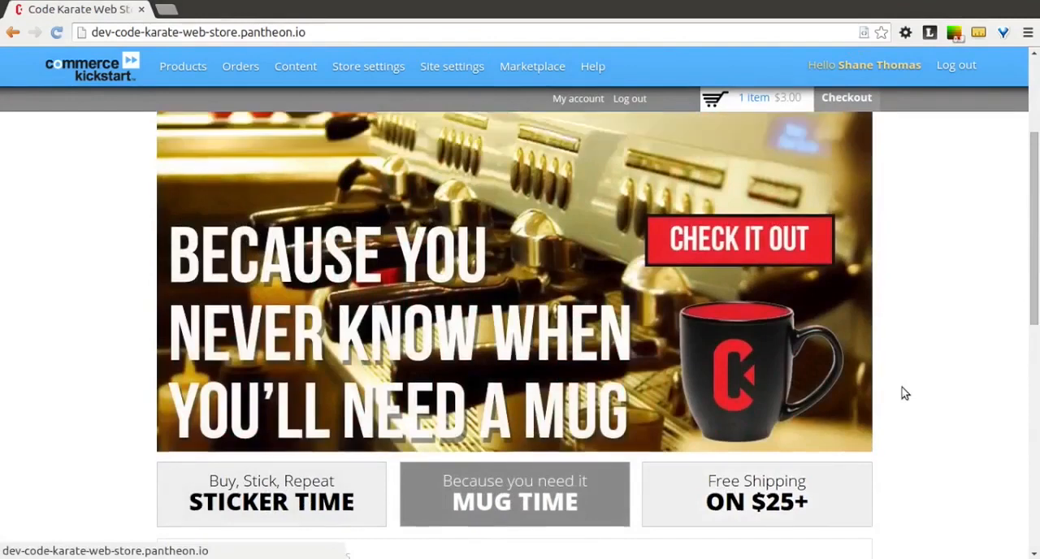